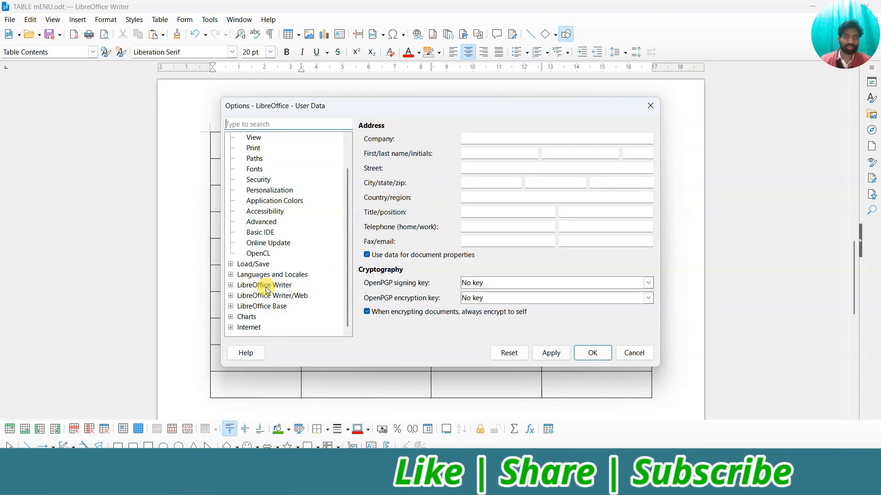
In the Writer table options, enable number recognition, number format recognition and alignment for input in tables, and accept the settings.
click(231, 287)
scroll(261, 283, down, 3)
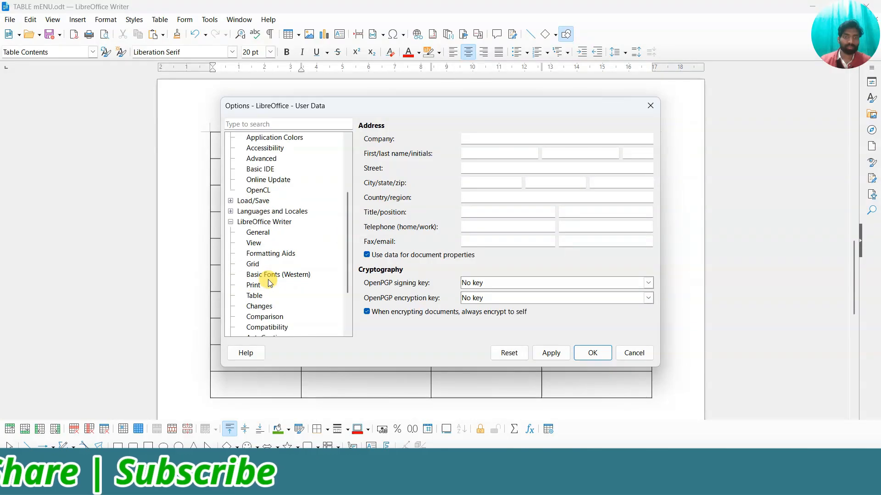
click(253, 297)
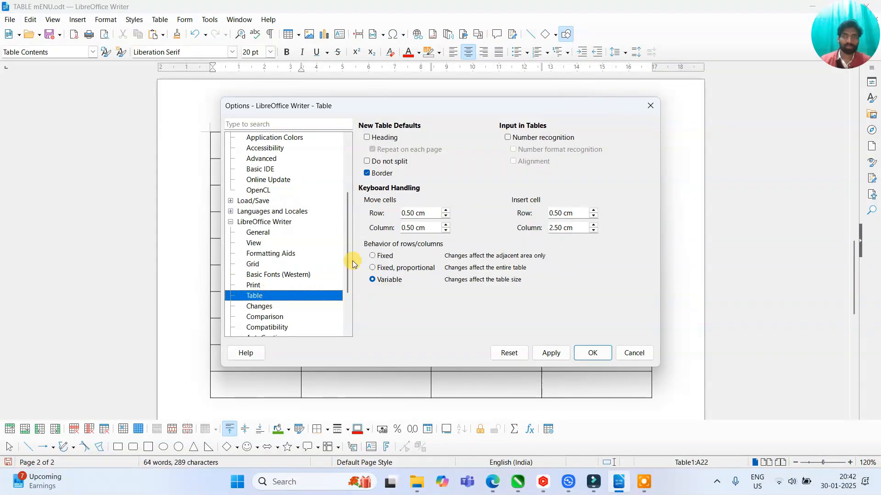
click(549, 138)
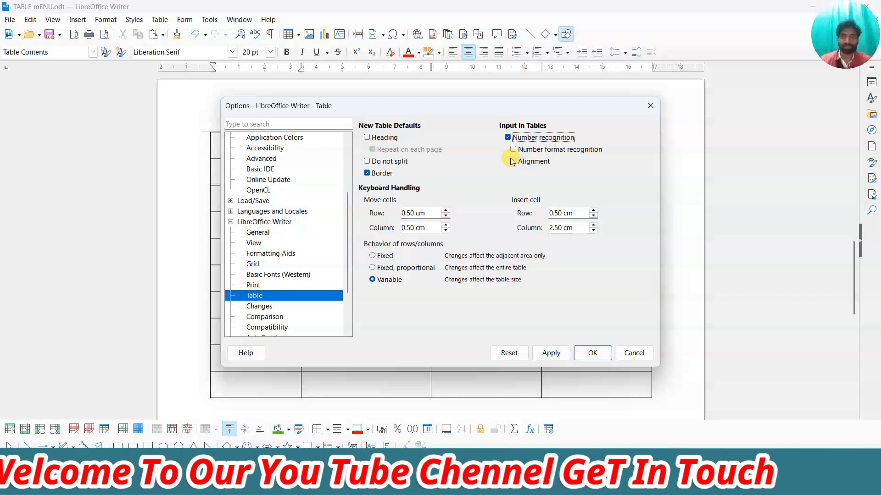
click(513, 149)
click(513, 161)
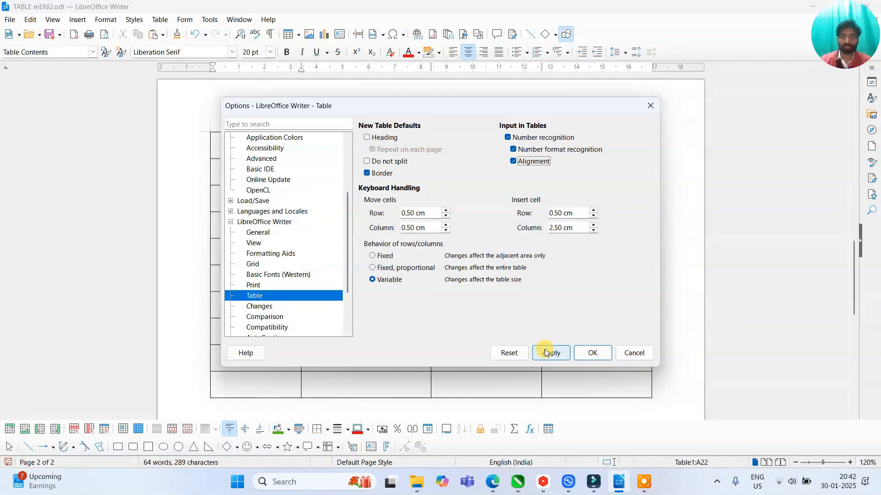
click(591, 354)
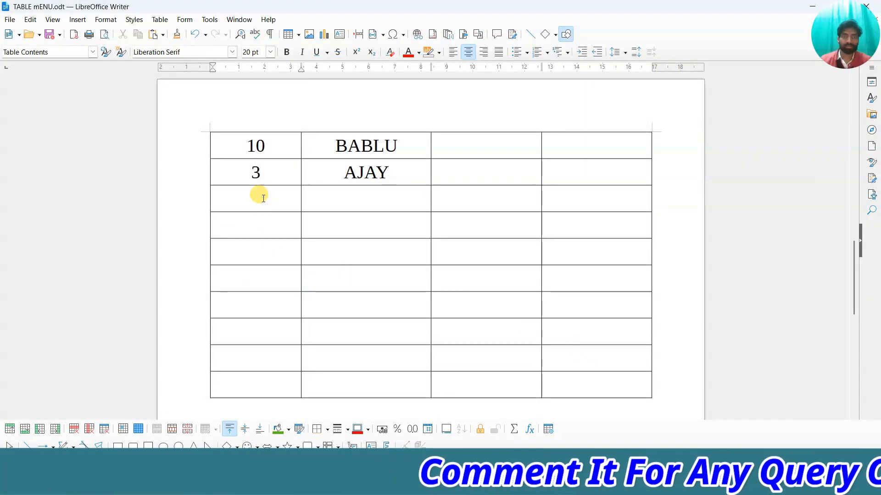
Turn off Number Recognition for the empty rows in the table's first two columns.
drag(258, 193, 340, 377)
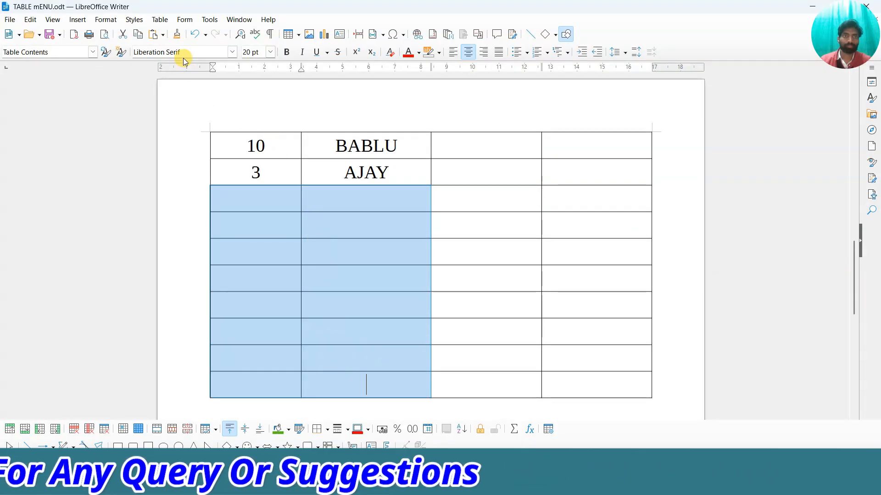
click(161, 19)
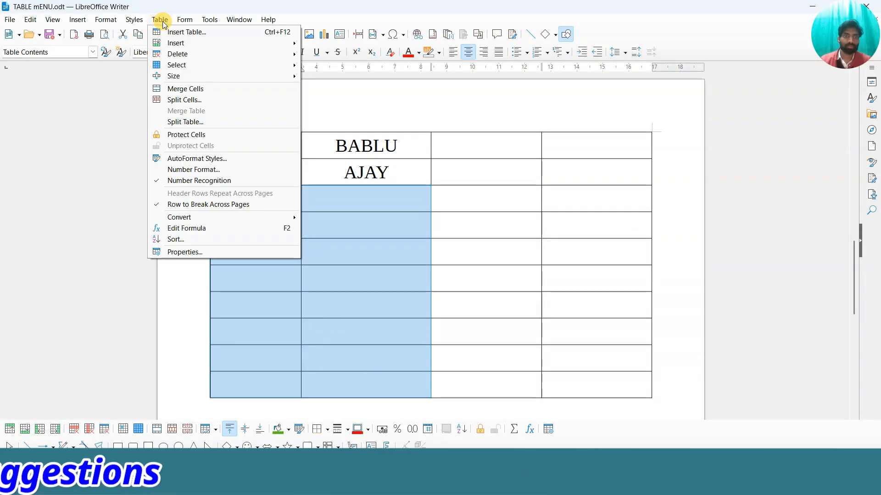
click(184, 181)
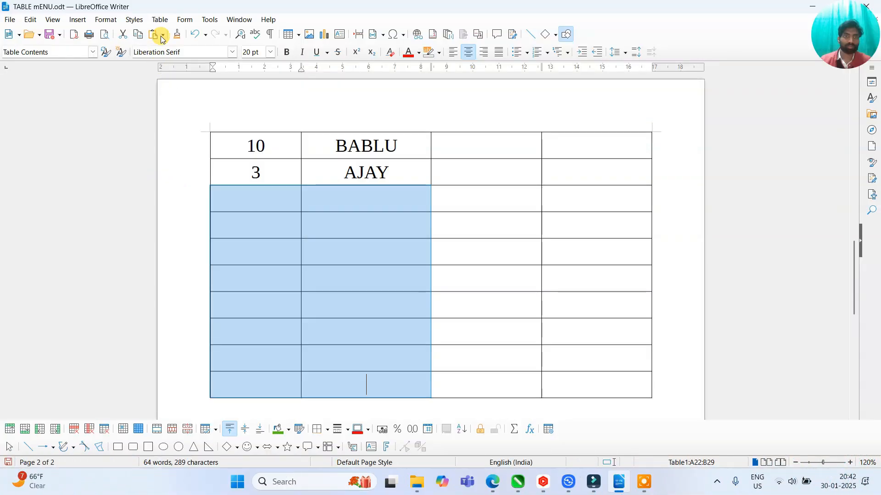
click(160, 20)
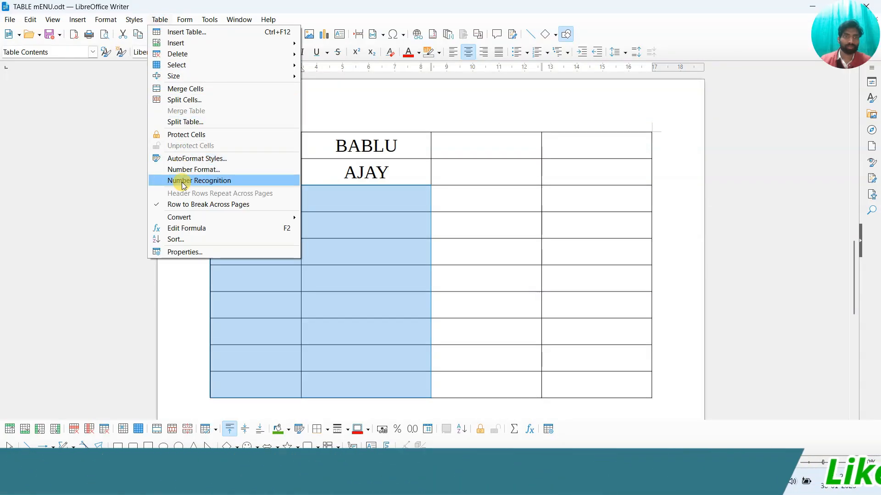
click(220, 181)
Fill the first two empty rows with 7 and 5 in the first column and a person's name beside each.
click(268, 202)
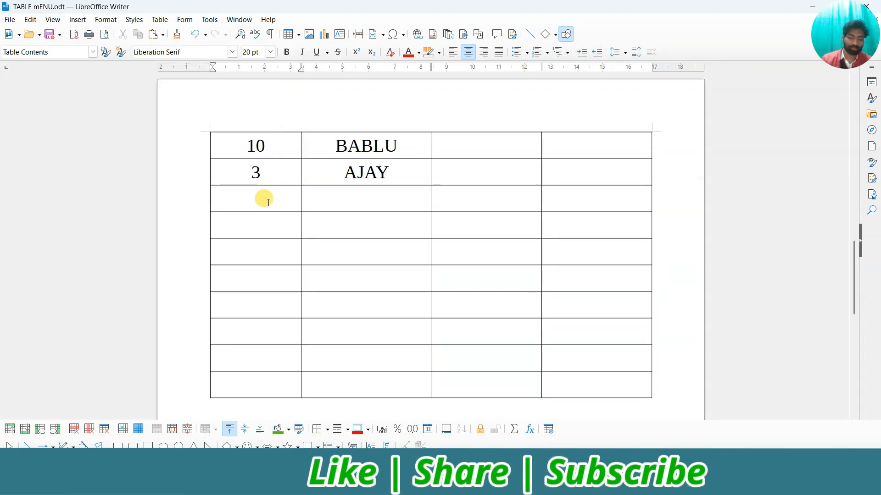
text(7)
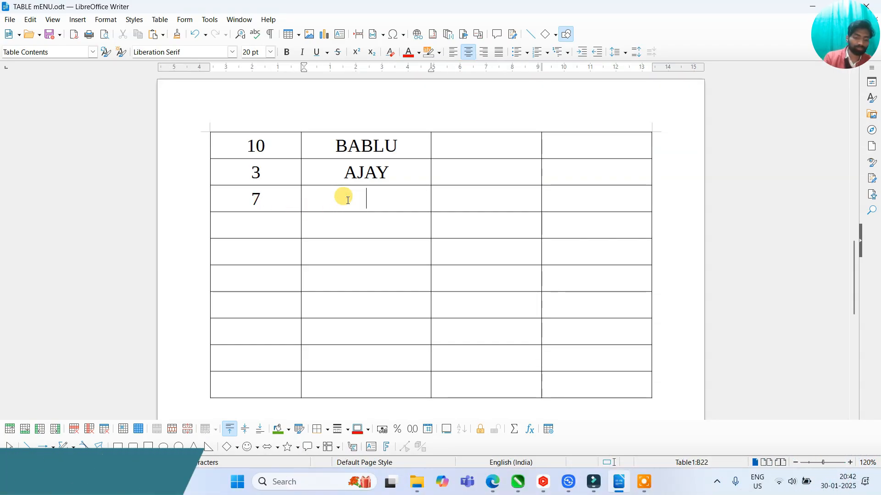
text(SUMIT)
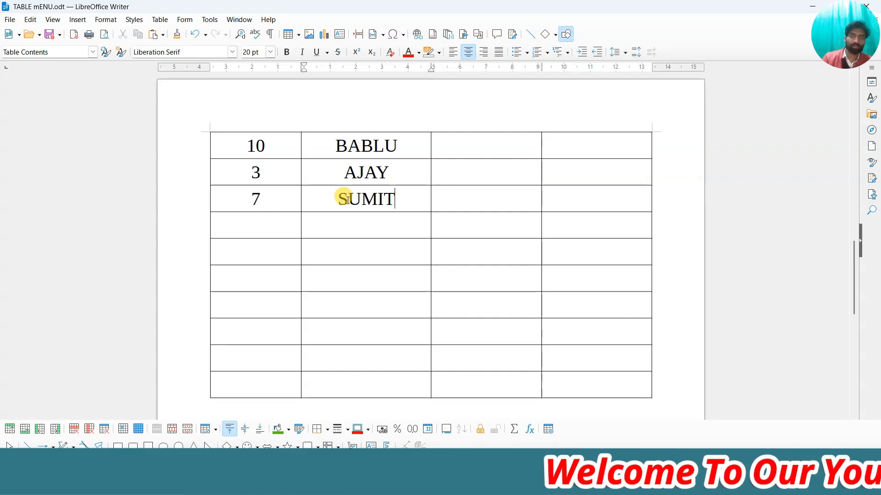
click(343, 224)
click(253, 219)
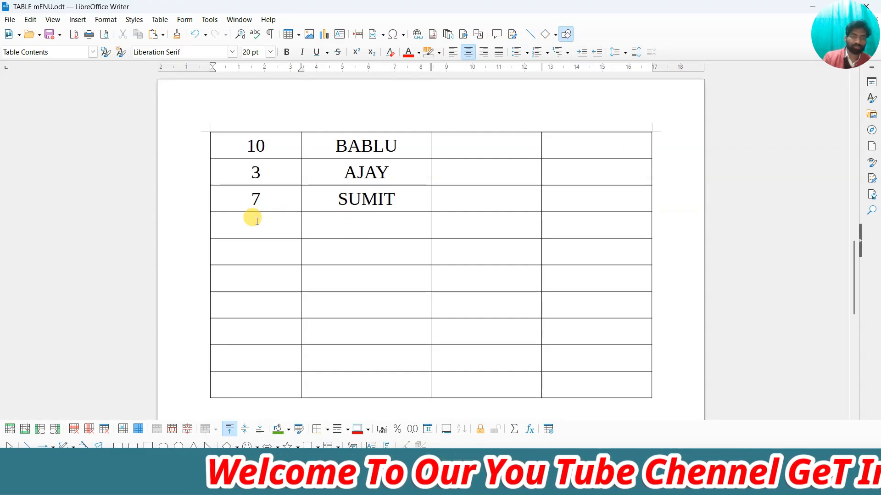
text(5)
click(348, 230)
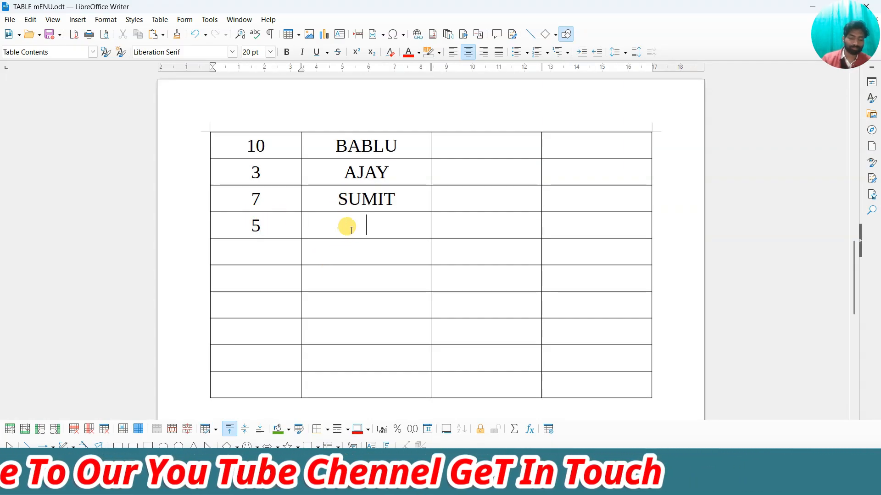
text(ROHIT)
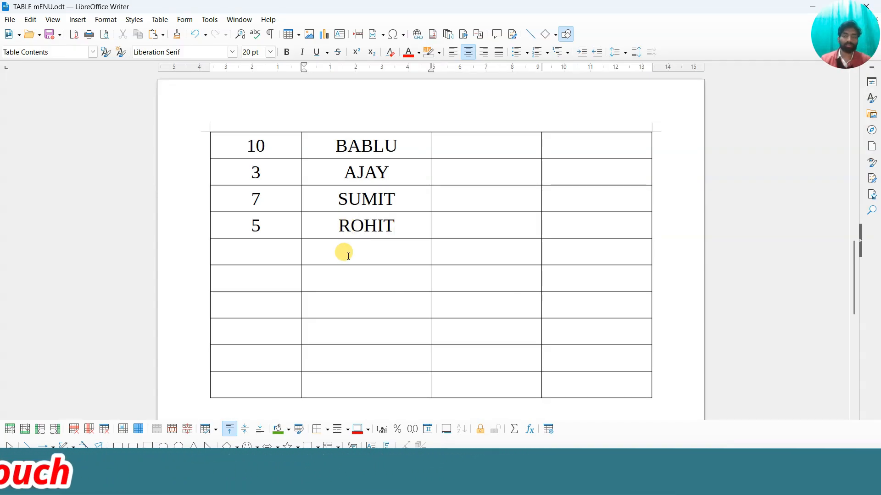
Clear the contents of the first two columns in all rows below the one numbered 3.
click(257, 200)
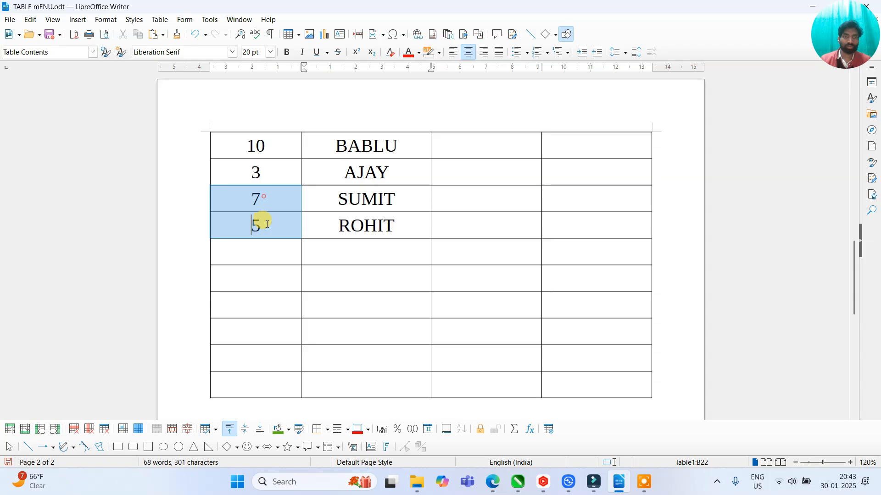
click(337, 197)
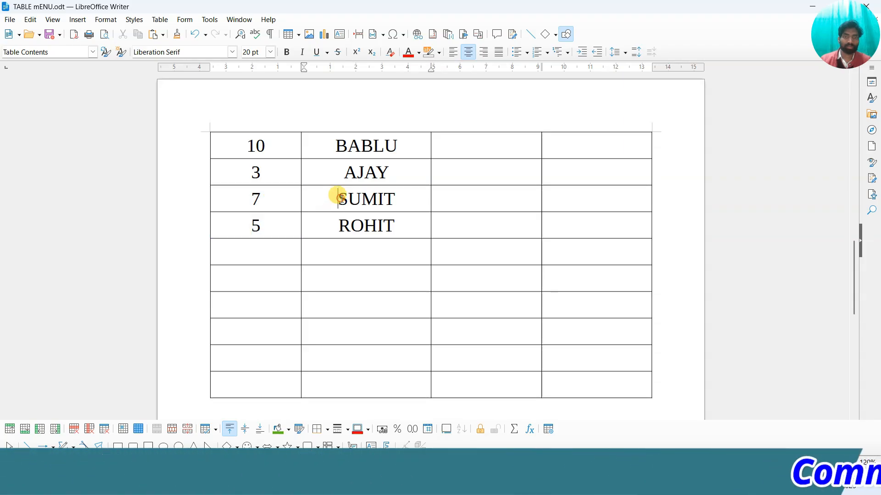
click(256, 196)
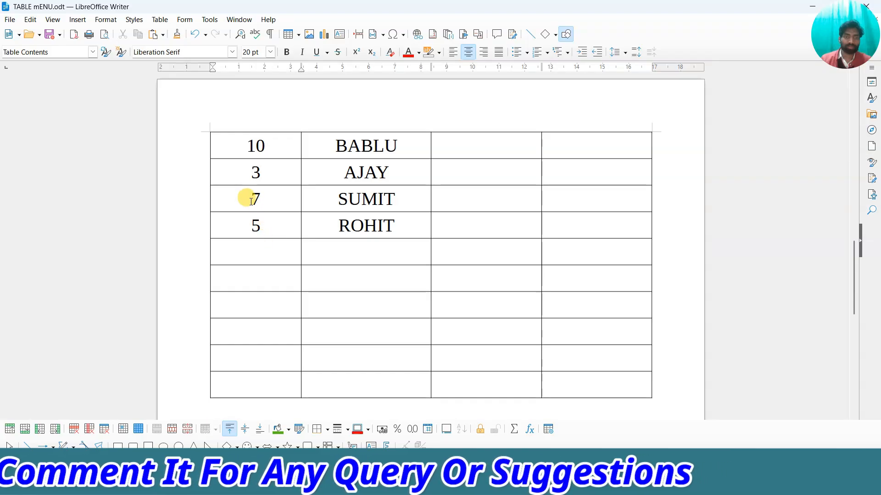
drag(246, 199, 356, 360)
key(Delete)
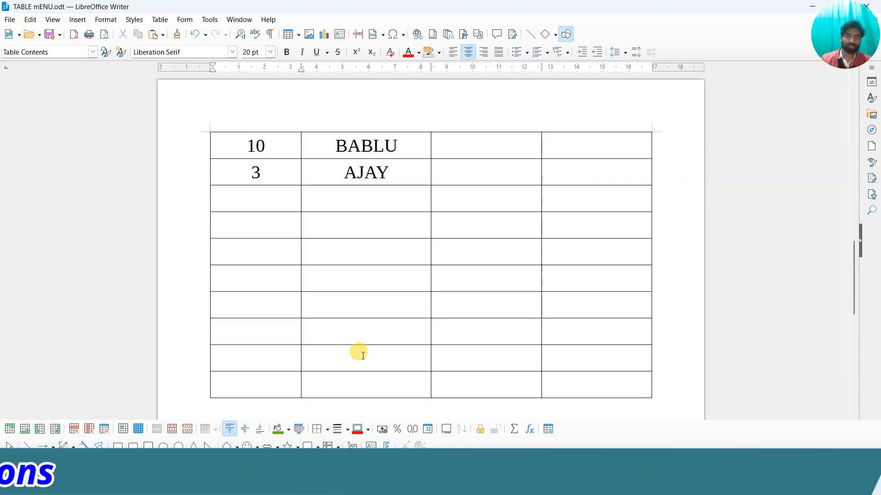
Turn on Number Recognition for the empty cells in the table's first two columns.
drag(271, 200, 361, 371)
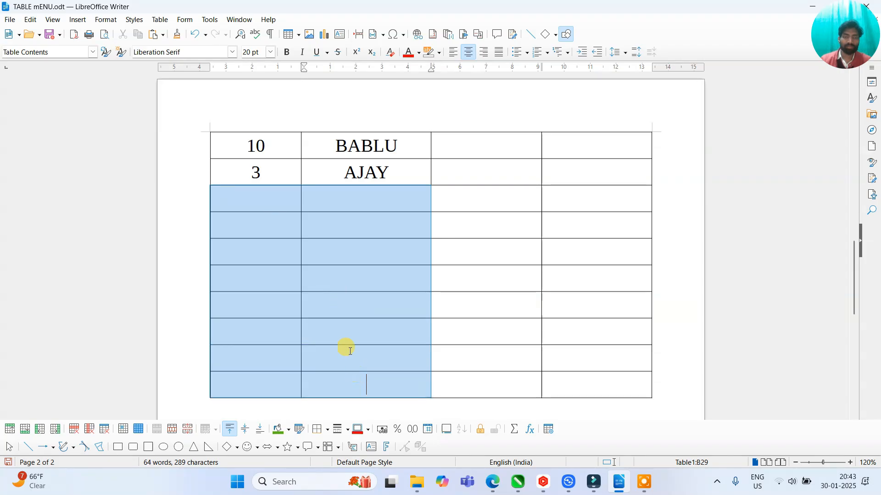
click(166, 19)
click(167, 18)
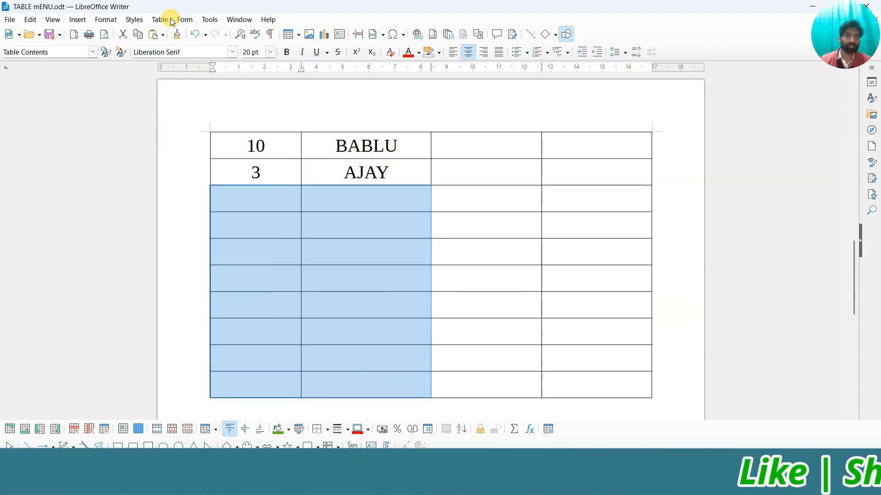
click(168, 18)
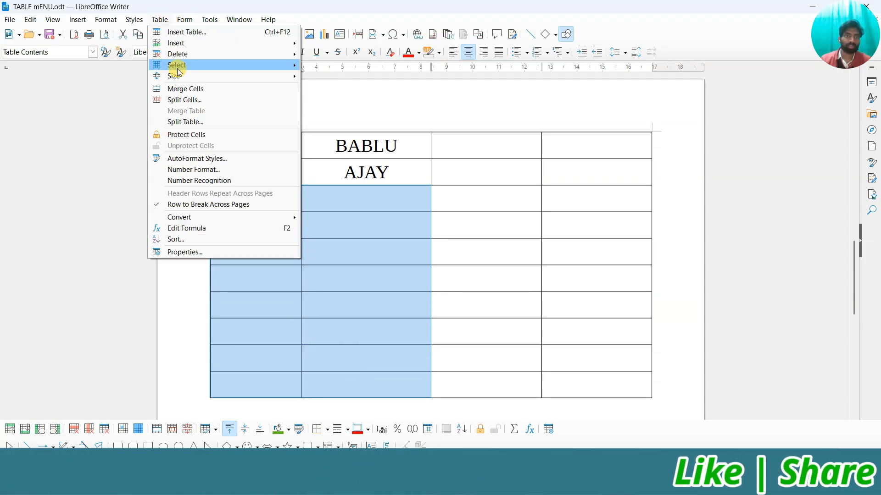
click(192, 182)
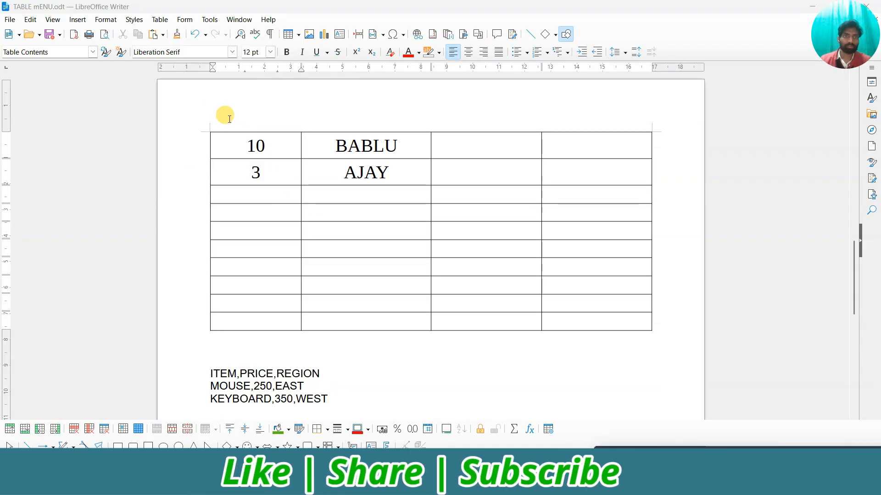
click(158, 19)
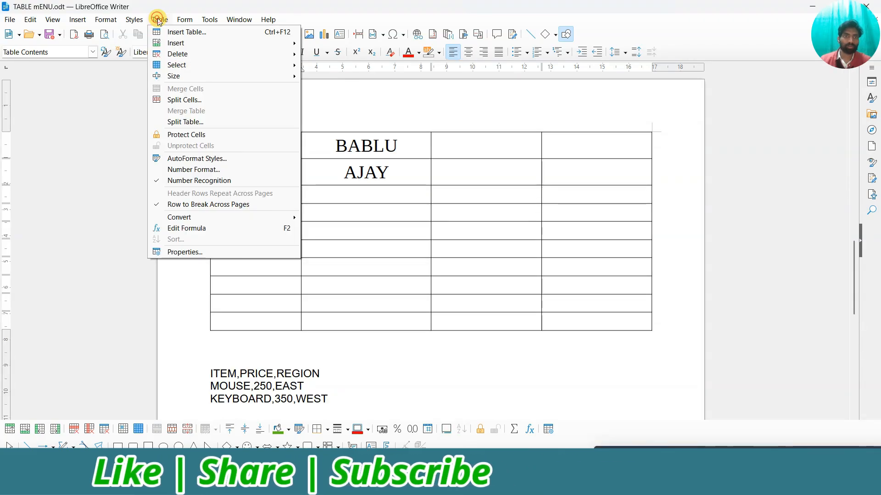
click(198, 182)
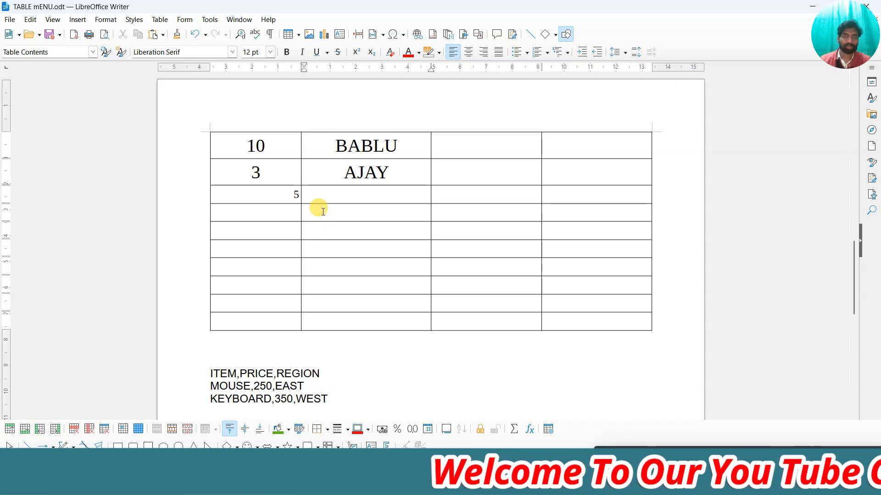
Enter 5, 3 and 4 down the first column's empty rows, with a person's name beside the 5 and the 3.
click(290, 192)
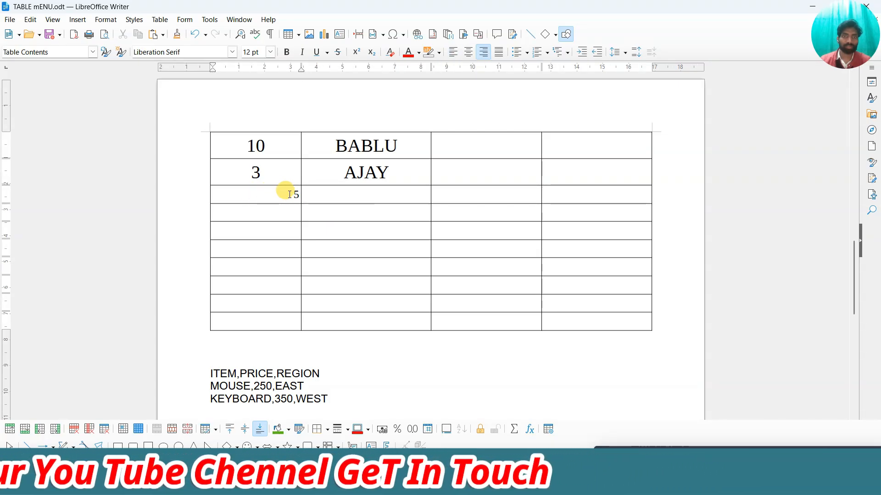
click(274, 211)
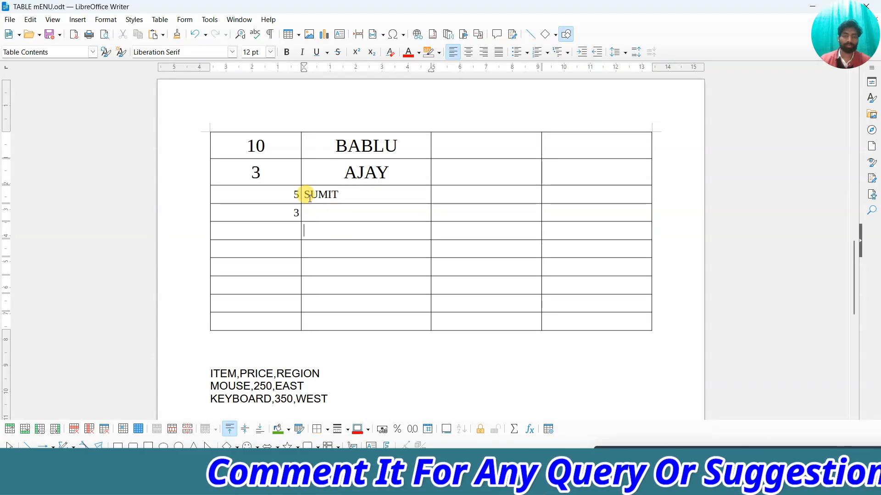
click(288, 233)
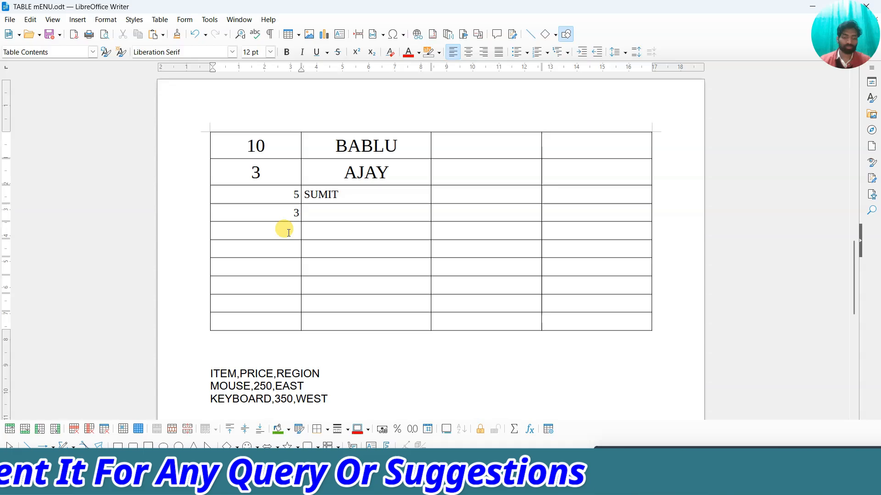
text(4)
click(330, 234)
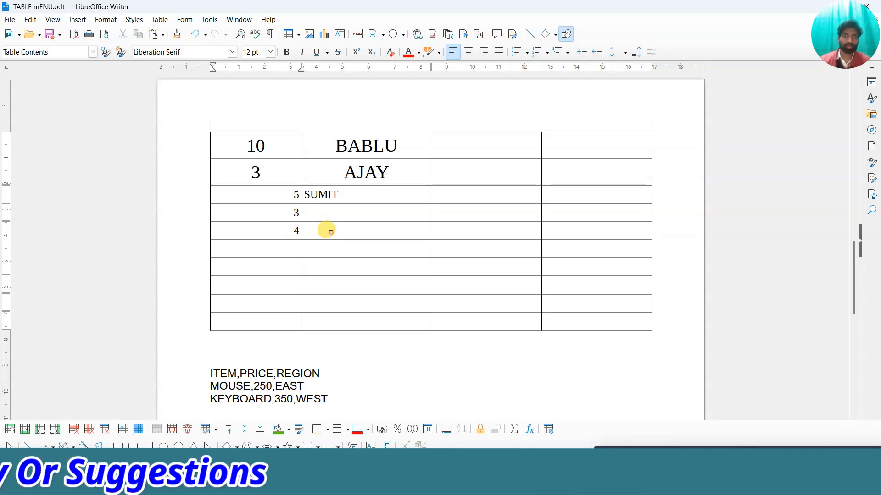
click(310, 213)
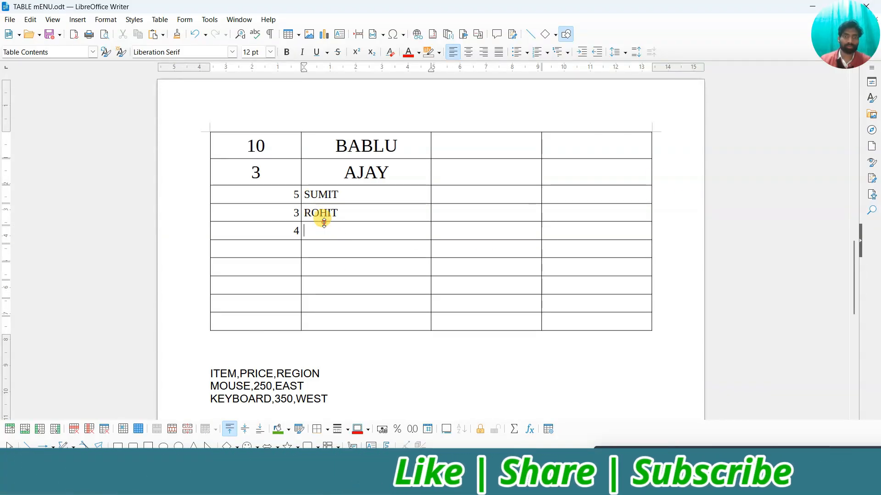
Turn off Number Recognition for the lower rows of the first two columns and enter 7 in the cell below the 4.
click(285, 195)
drag(285, 195, 321, 228)
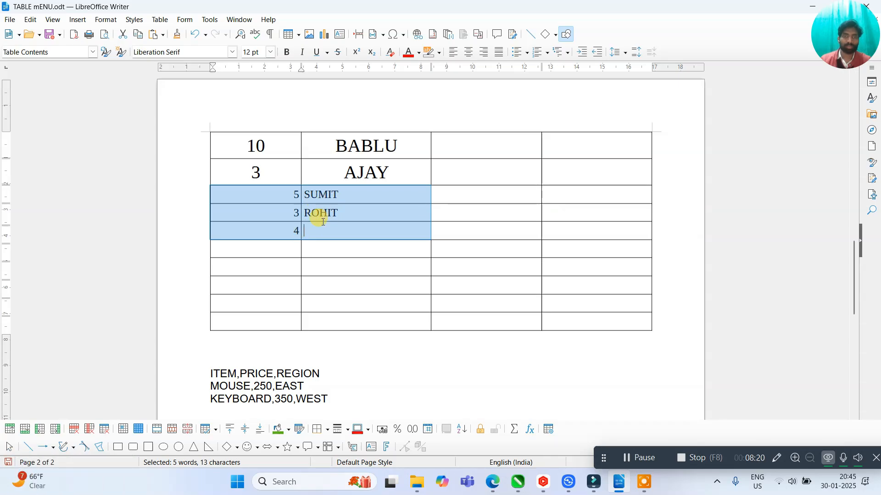
click(321, 230)
drag(298, 210, 350, 314)
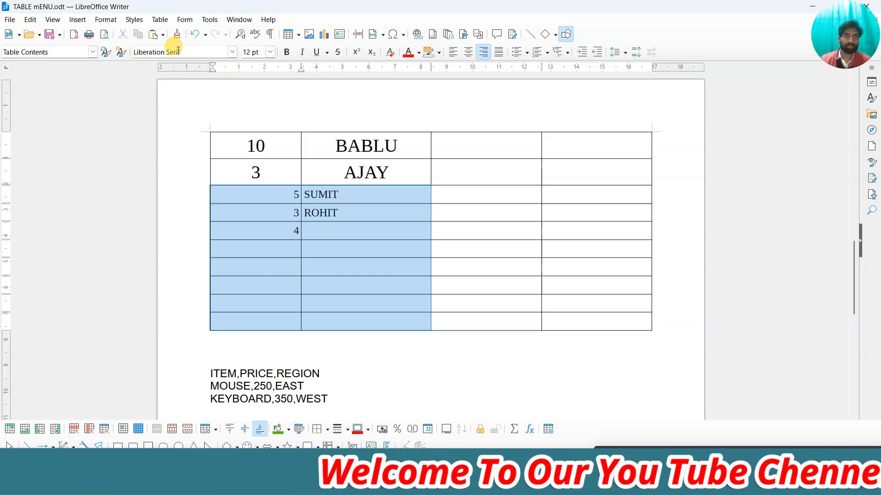
click(159, 19)
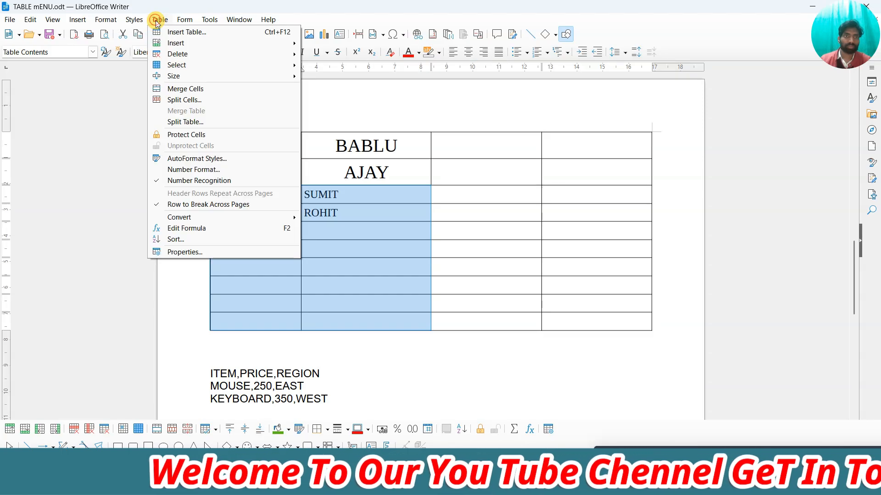
click(190, 182)
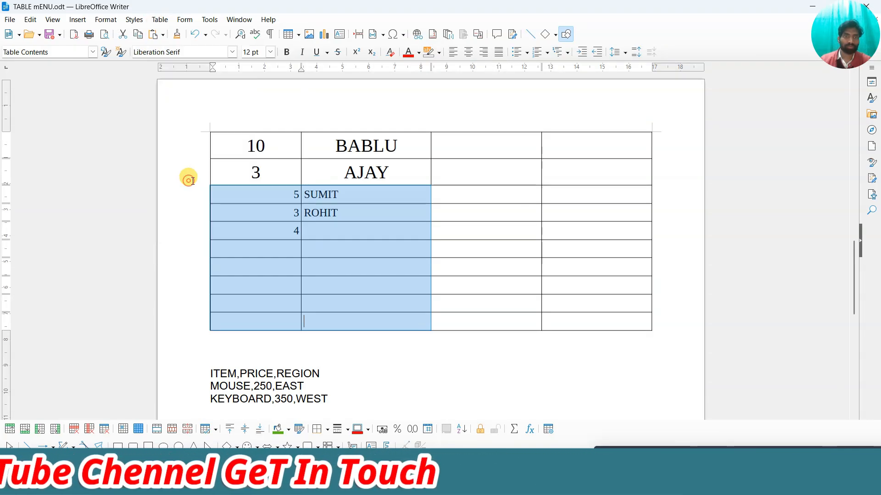
click(282, 248)
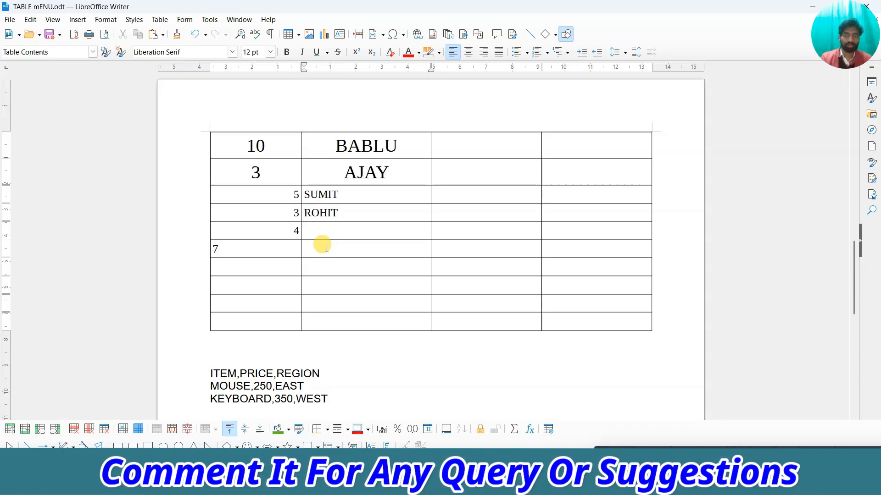
Enter a person's name beside the 7, then fill the row below with 8 and another name.
text(ROHIT)
click(338, 271)
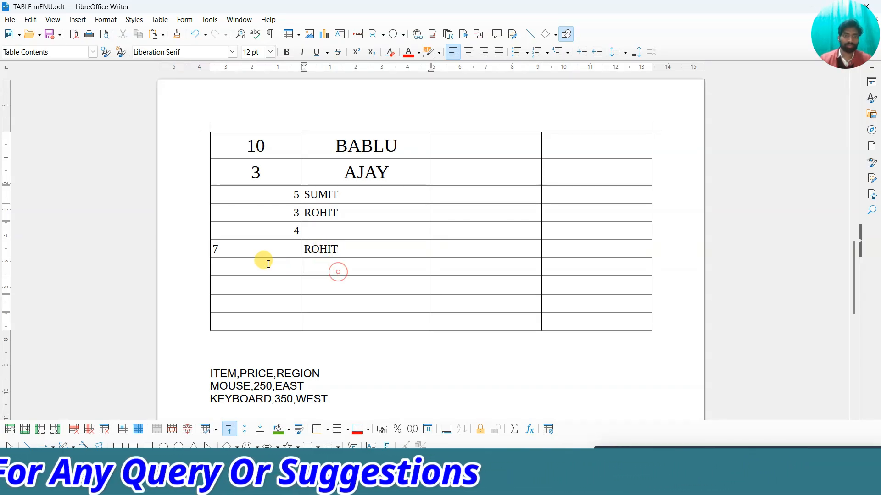
click(264, 264)
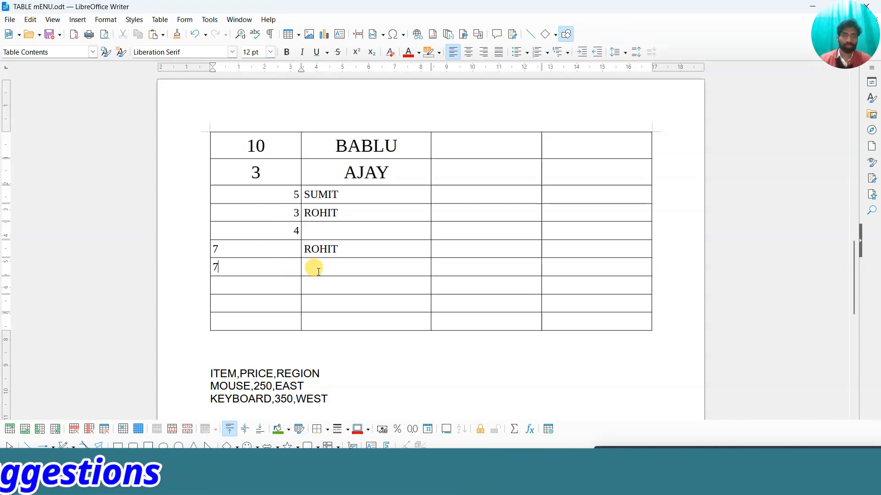
key(BackSpace)
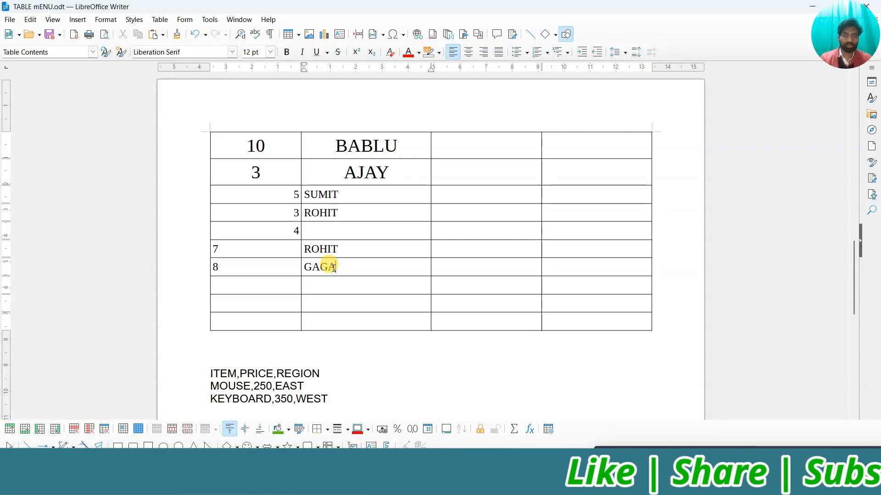
Compare the alignment of the numbers in the first column and check the Number recognition setting in Writer's table options.
click(264, 250)
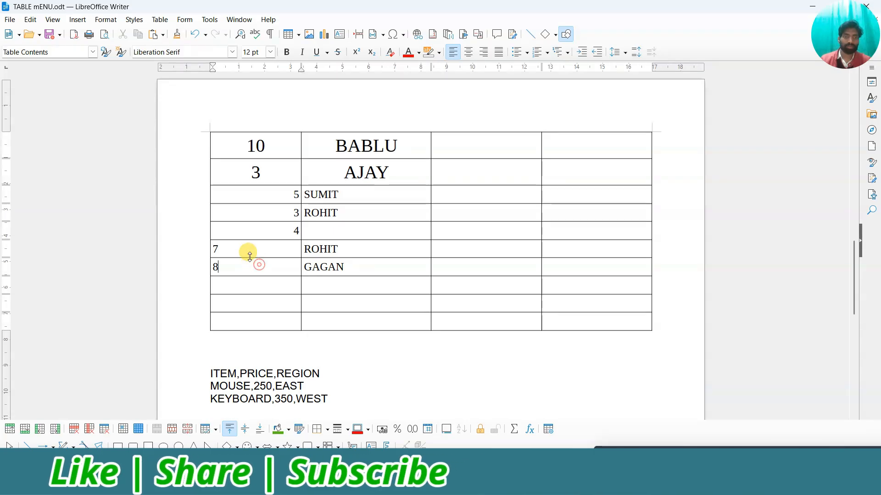
double_click(215, 248)
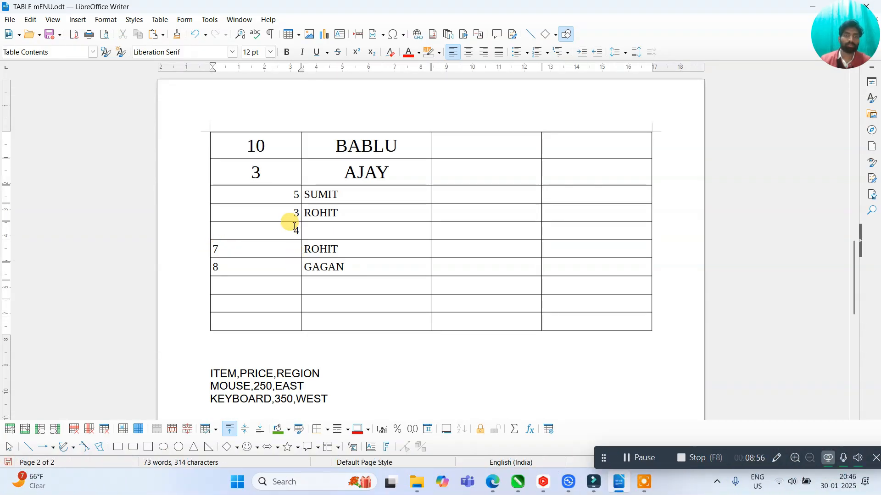
drag(287, 192, 310, 220)
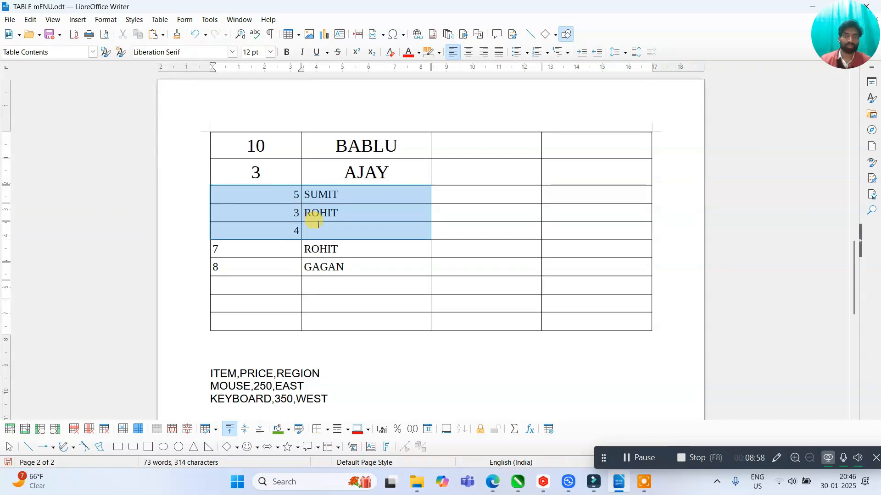
click(285, 198)
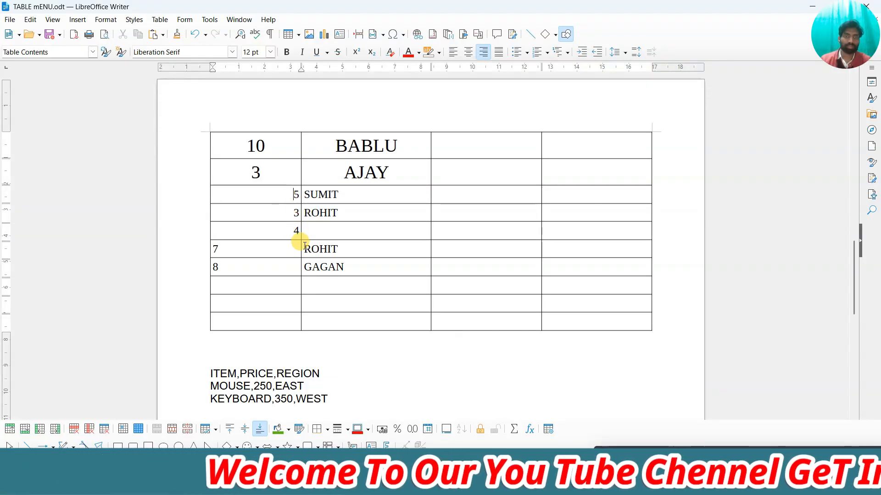
click(287, 247)
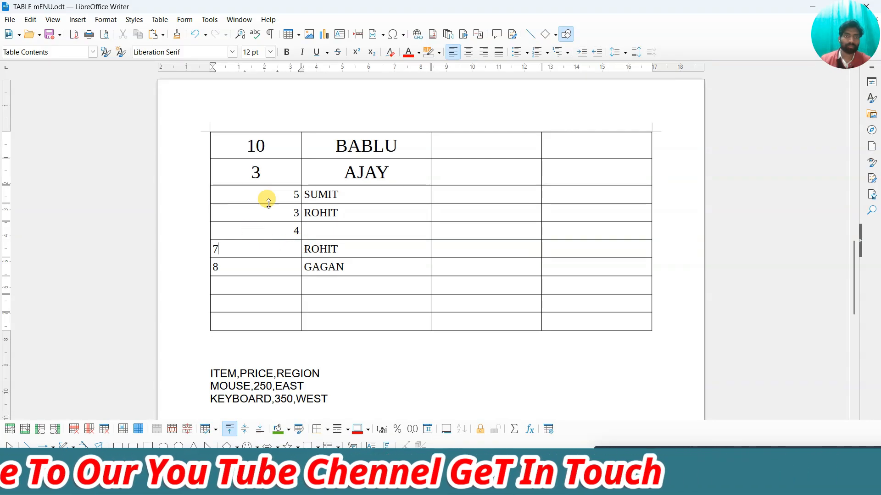
click(209, 19)
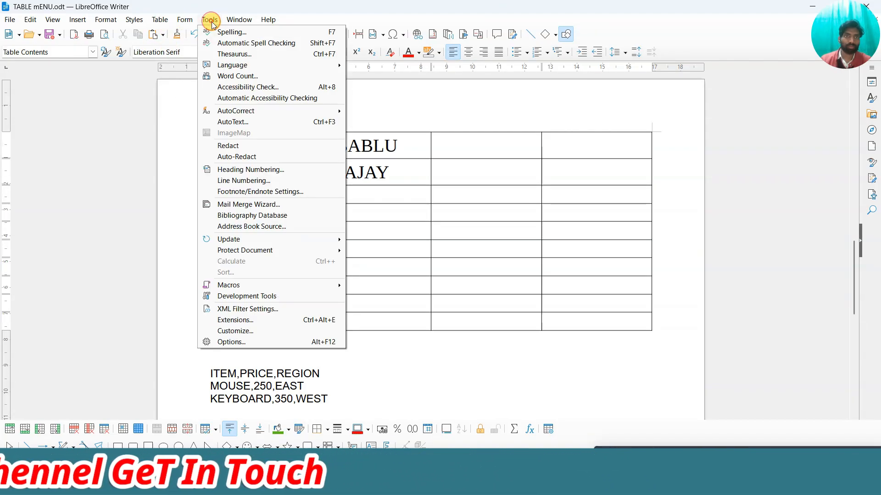
click(227, 341)
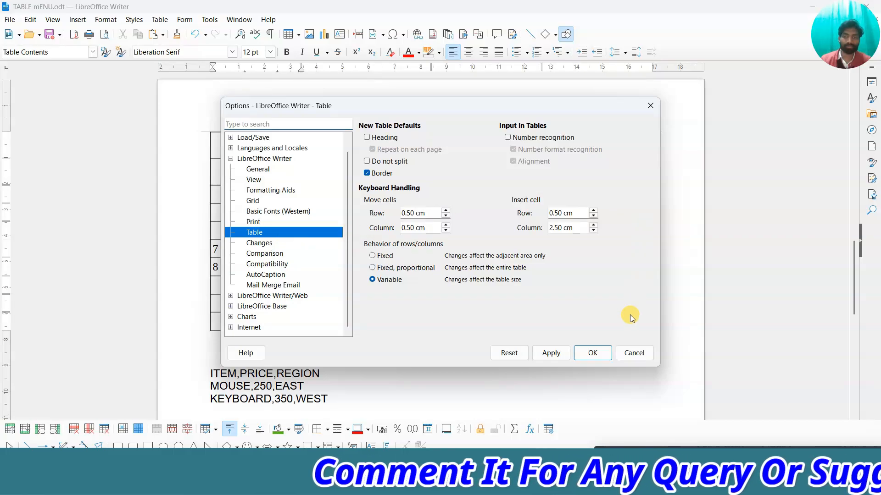
click(632, 352)
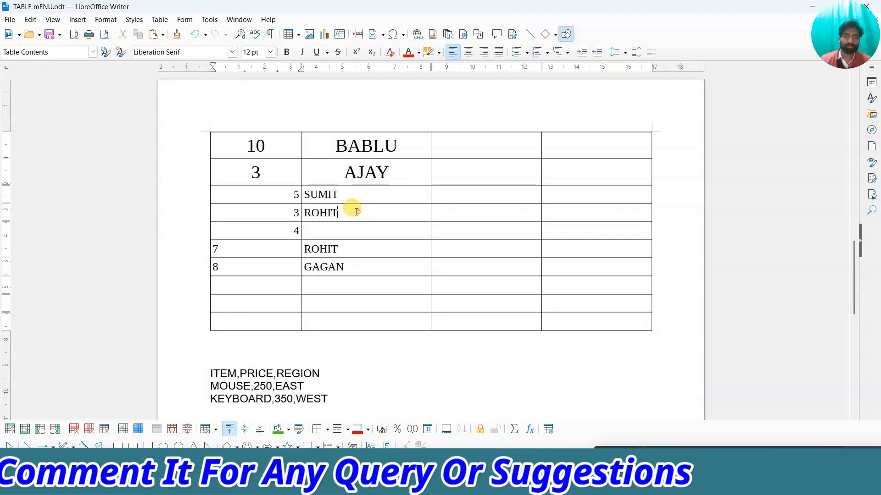
click(343, 249)
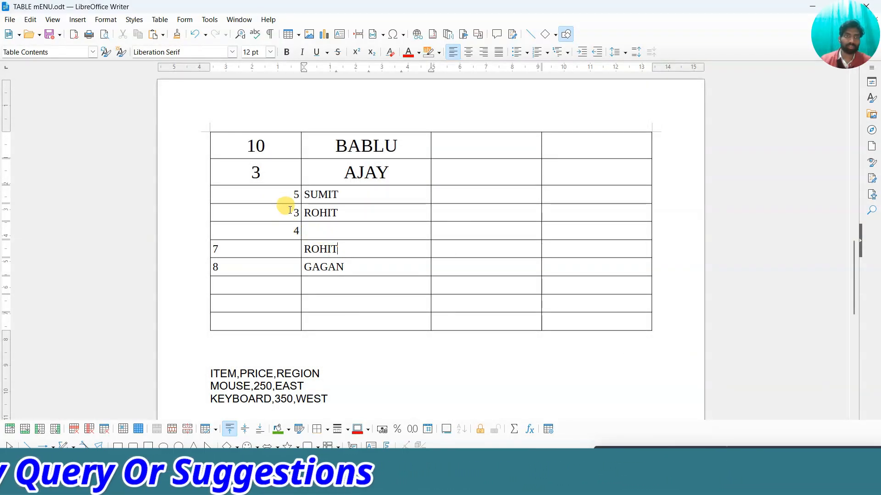
Clear the contents of the first two columns in the second page's filled rows, from the row numbered 10 to the one numbered 8.
click(160, 19)
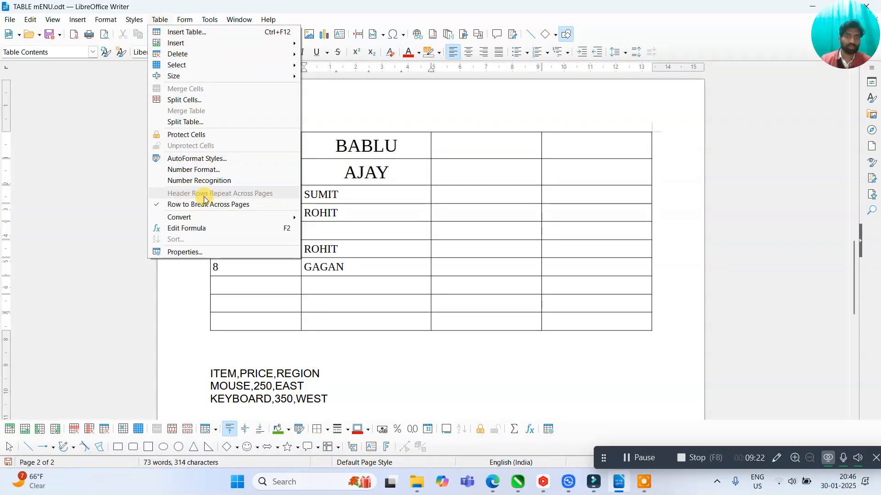
click(373, 210)
scroll(366, 151, up, 3)
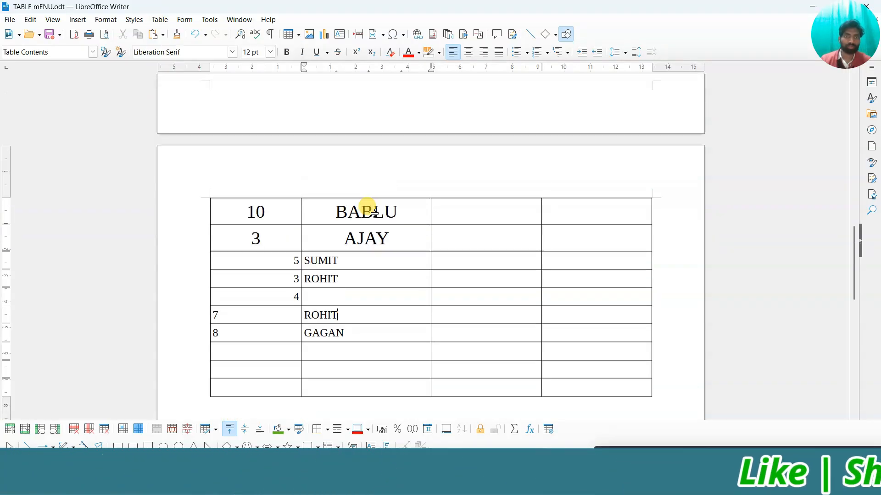
scroll(349, 235, up, 8)
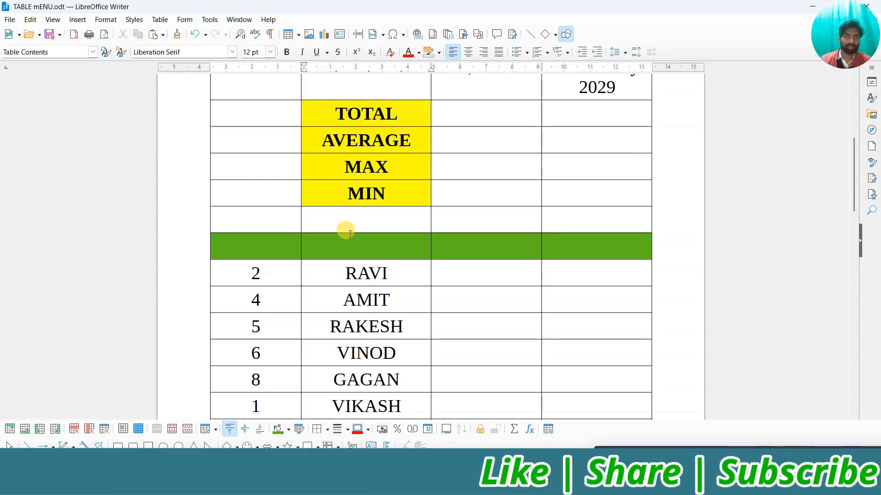
scroll(350, 235, down, 8)
scroll(349, 244, down, 3)
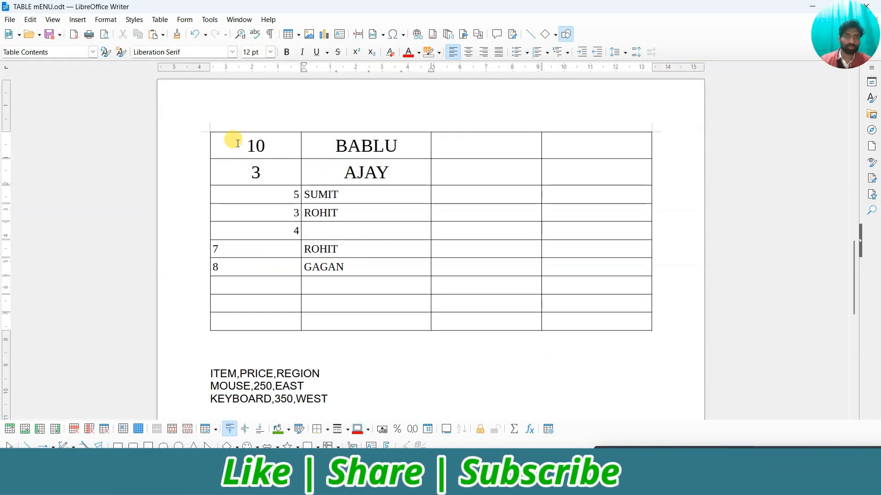
drag(233, 142, 360, 265)
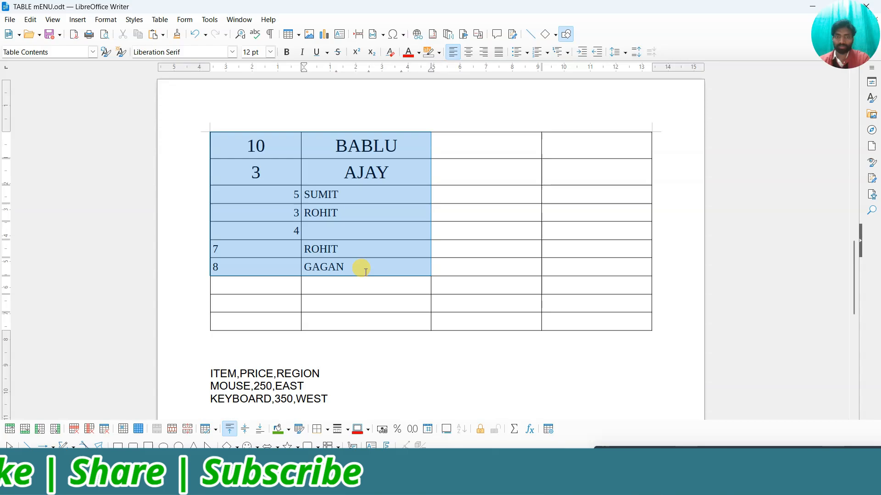
key(Delete)
Fill the table's header row, from SR NO to DATE, with a light yellow-green cell background.
scroll(323, 218, up, 15)
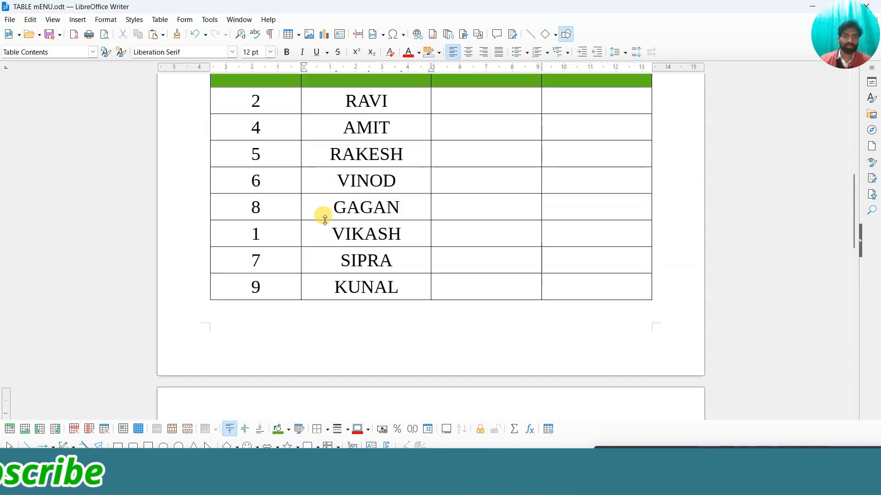
scroll(313, 206, up, 8)
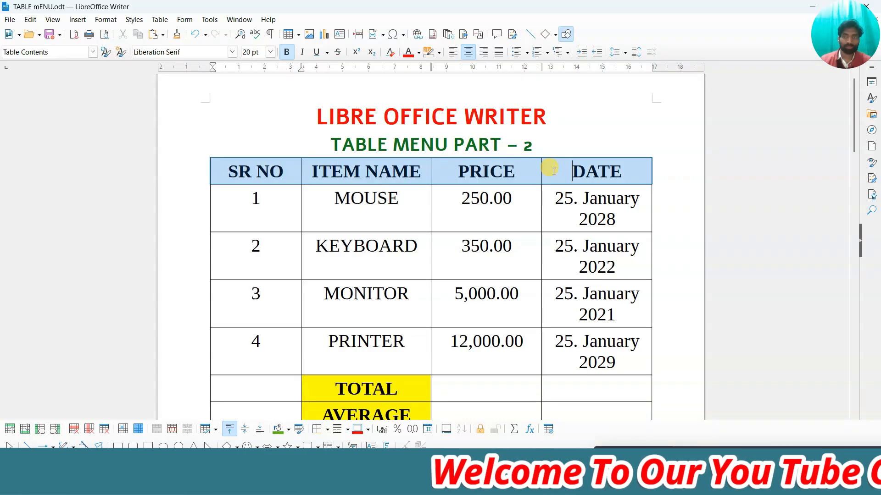
click(289, 430)
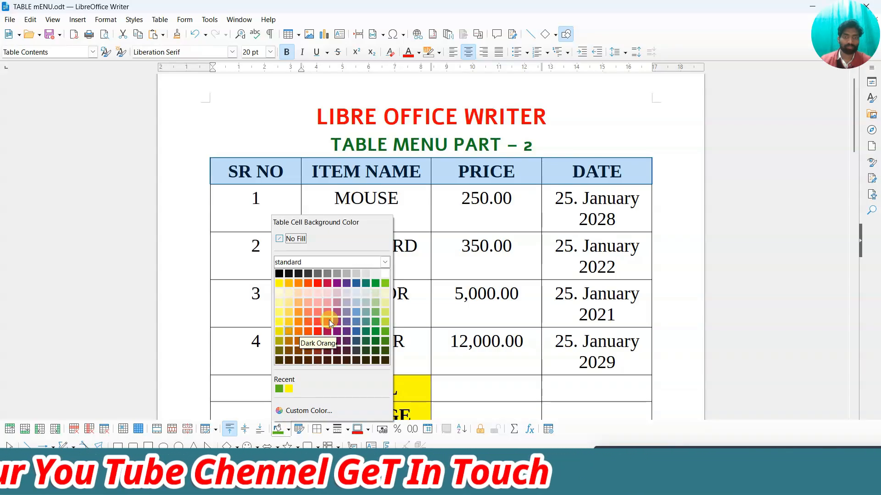
click(389, 314)
click(360, 235)
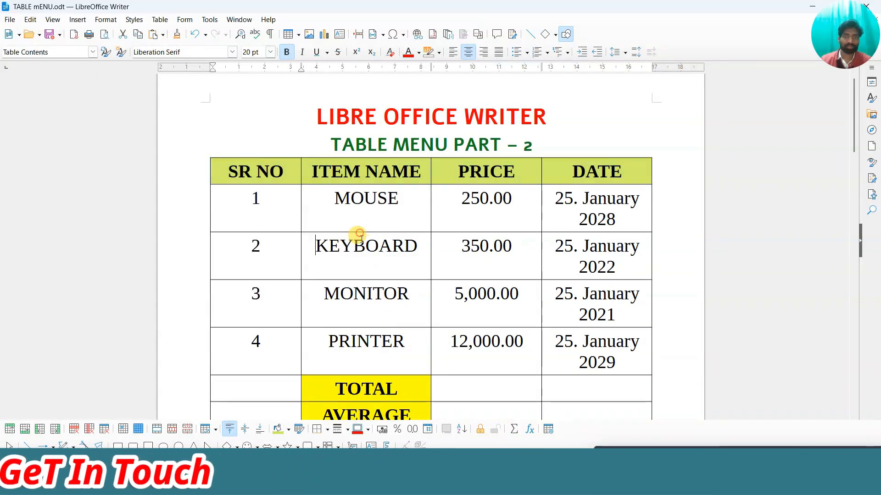
Examine the header row on the first page and the top of the table's continuation on the second page.
click(318, 171)
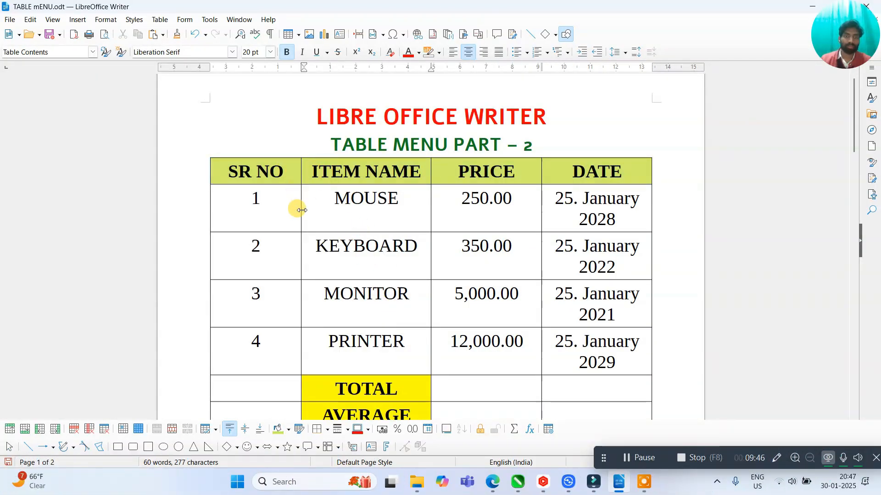
scroll(293, 212, down, 8)
scroll(297, 218, down, 10)
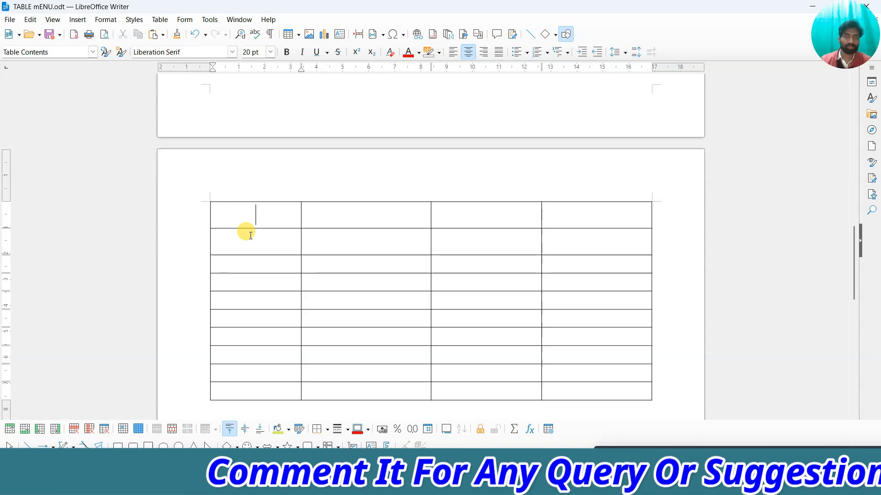
scroll(258, 193, up, 5)
scroll(275, 209, down, 3)
scroll(275, 208, down, 2)
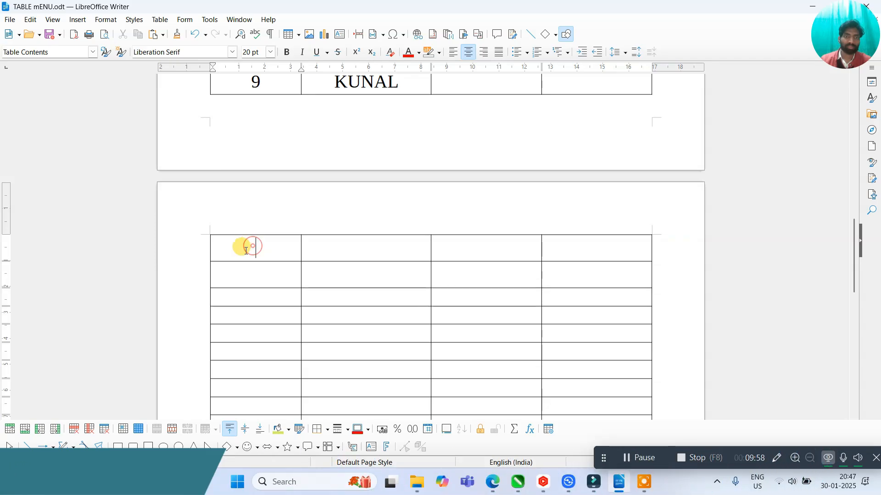
scroll(320, 245, up, 20)
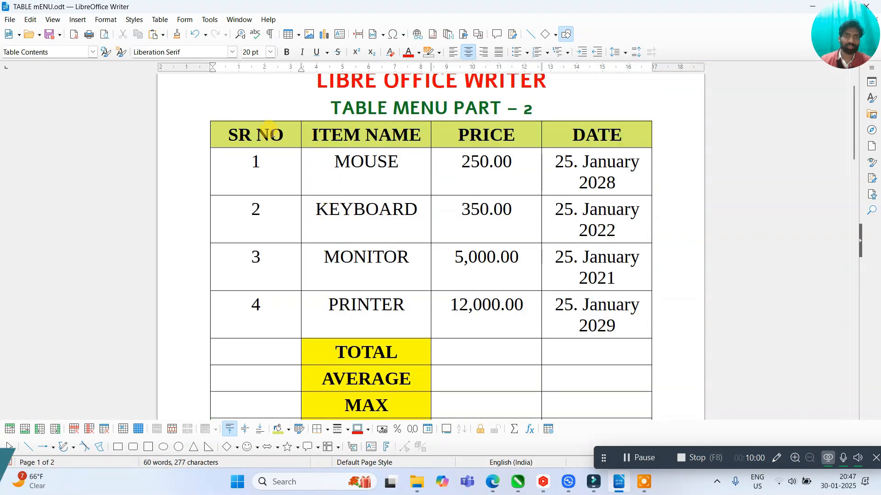
click(270, 132)
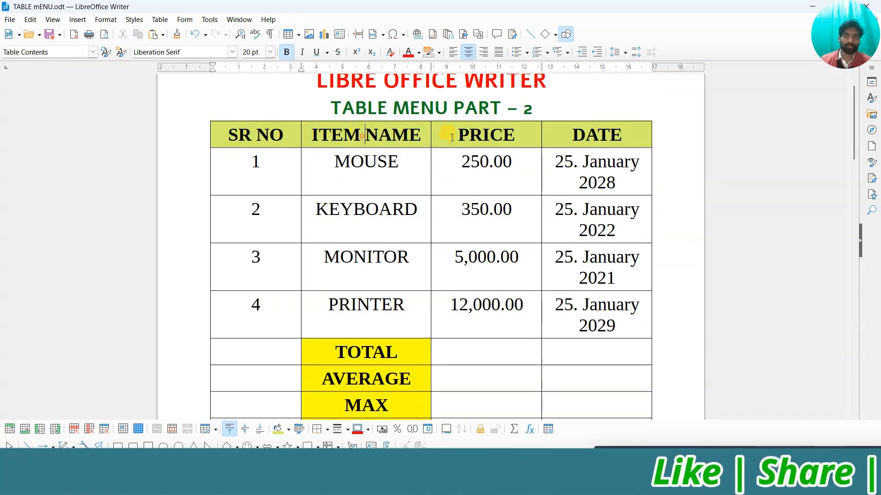
scroll(323, 324, down, 15)
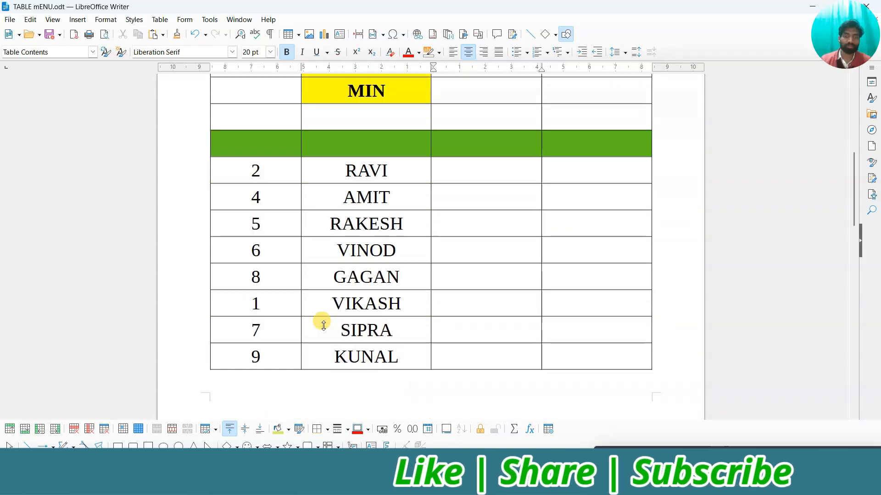
click(245, 283)
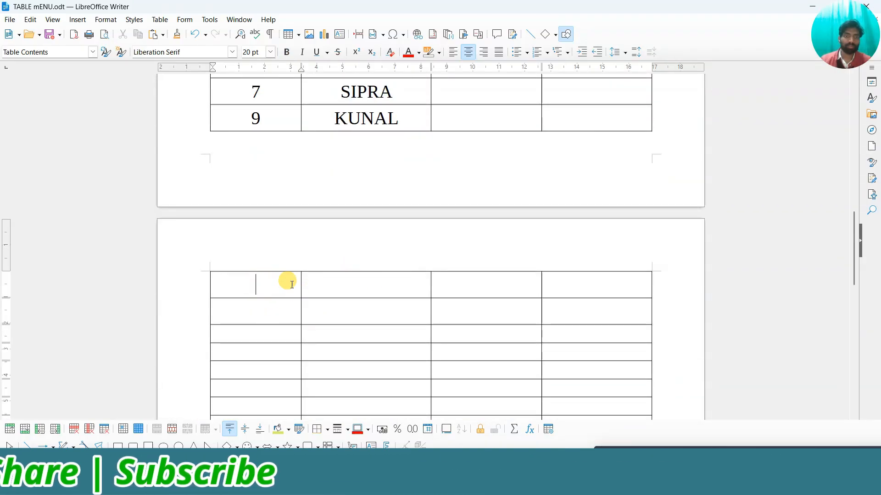
Try to repeat the header row across pages and check the top of the table on the second page.
scroll(286, 286, up, 10)
scroll(289, 291, up, 6)
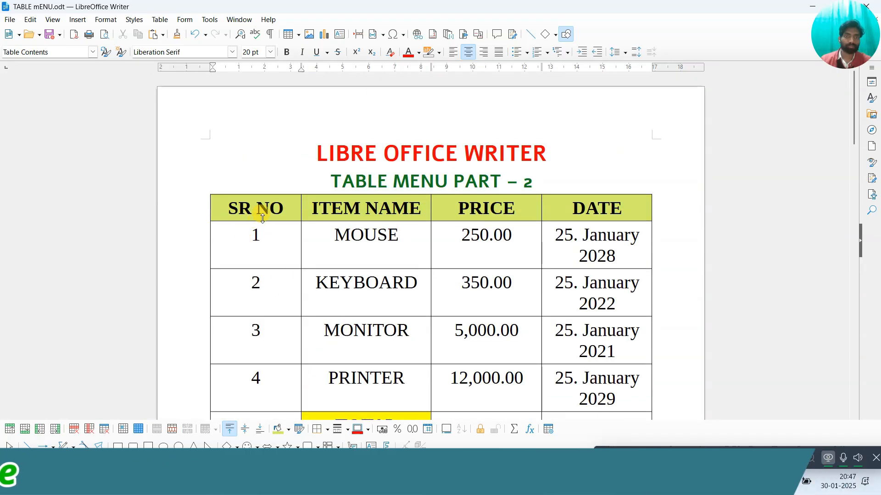
click(165, 20)
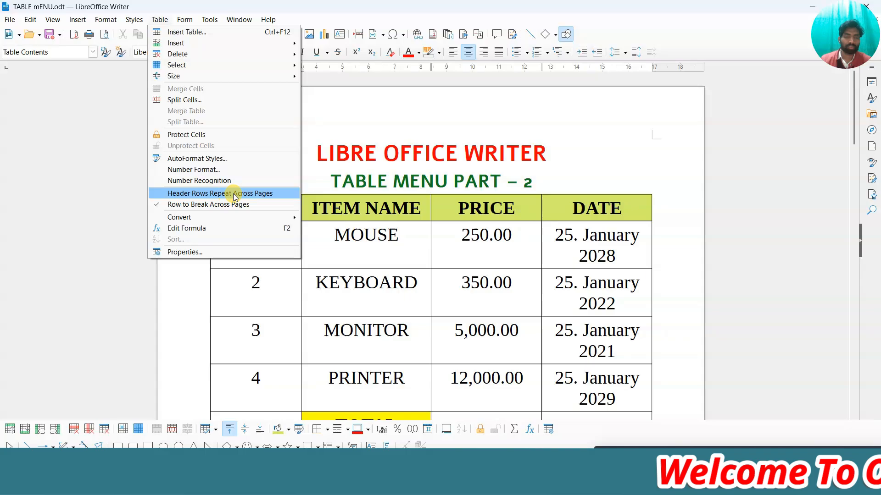
click(263, 193)
scroll(334, 248, down, 15)
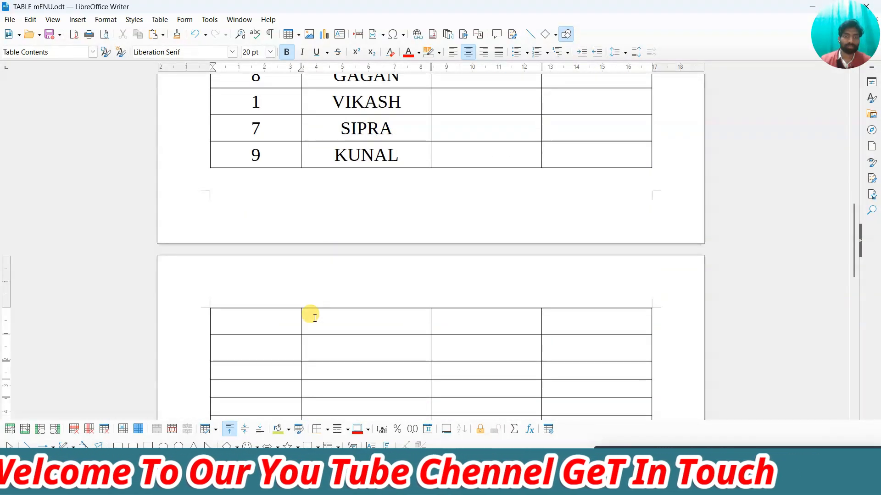
click(283, 321)
Turn on header row repetition across pages for the selected SR NO to DATE row and examine the second page's table header.
scroll(281, 323, up, 15)
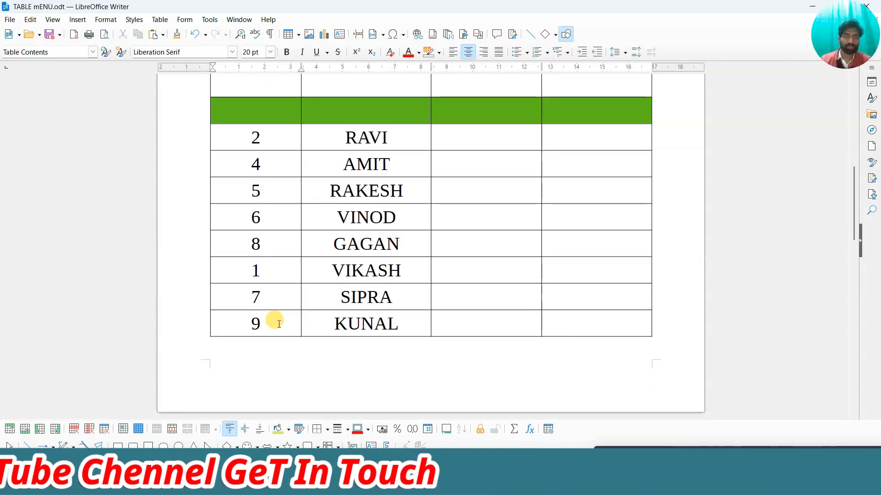
click(294, 241)
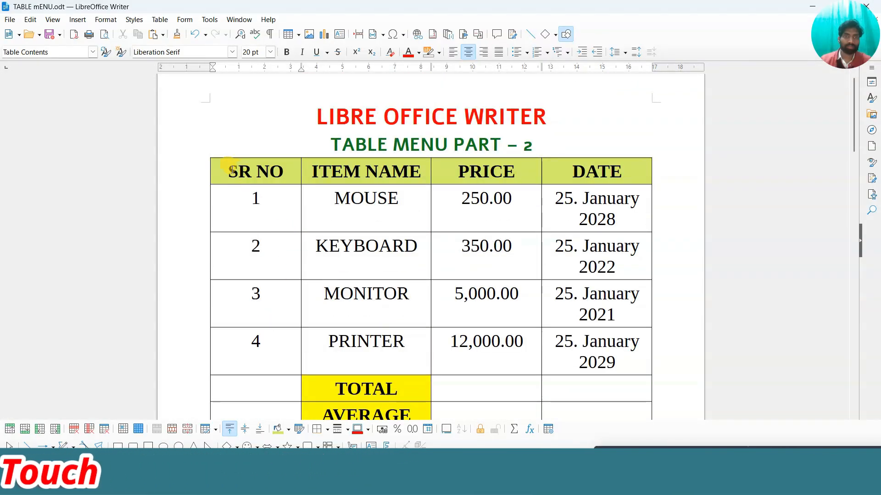
drag(225, 164, 451, 165)
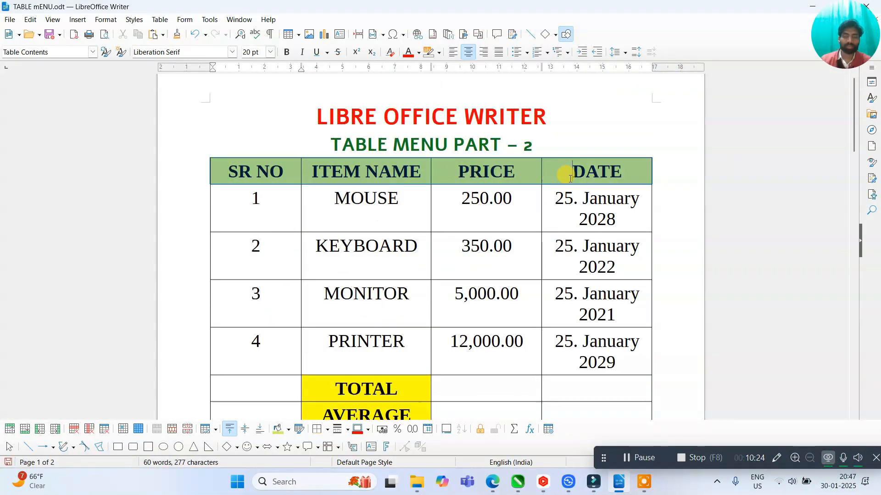
click(362, 170)
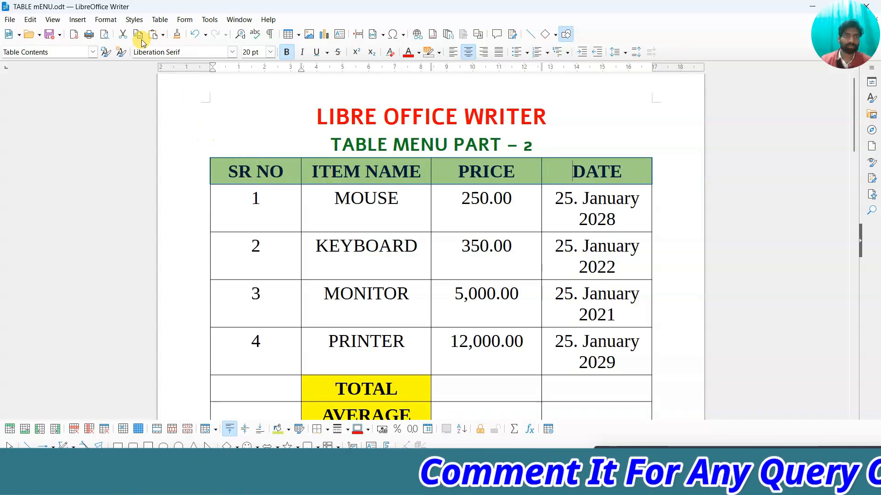
click(156, 19)
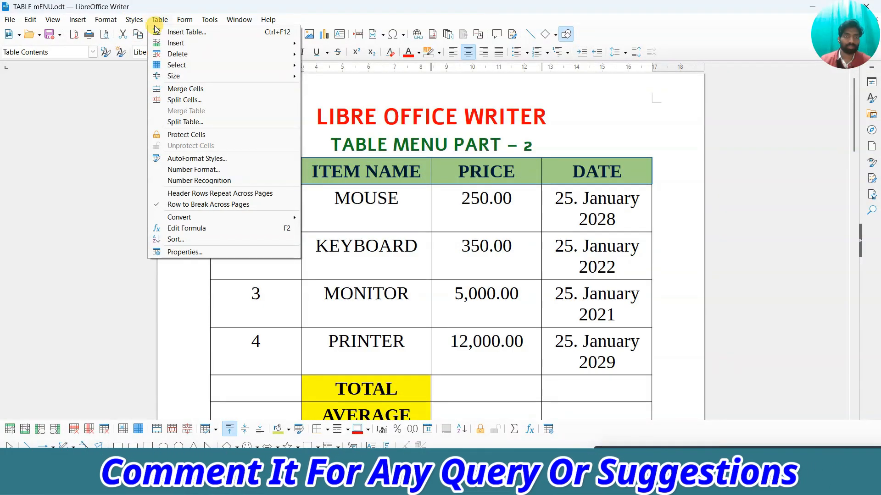
click(229, 193)
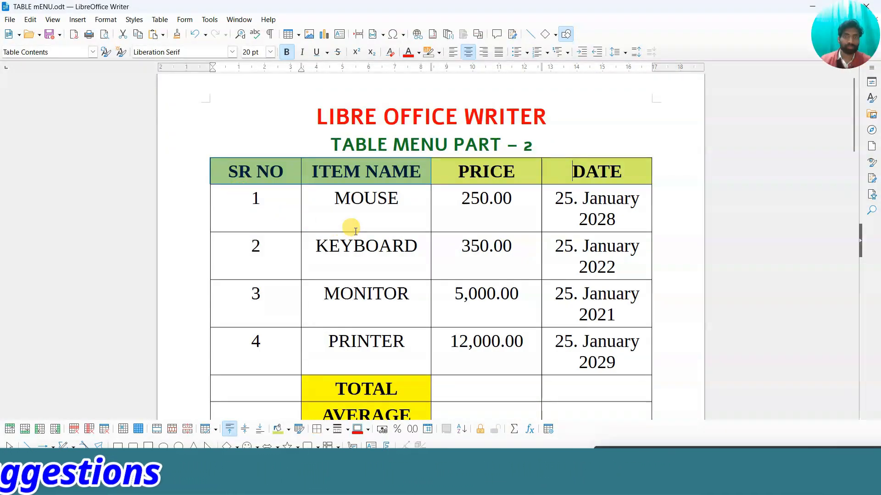
scroll(356, 231, down, 15)
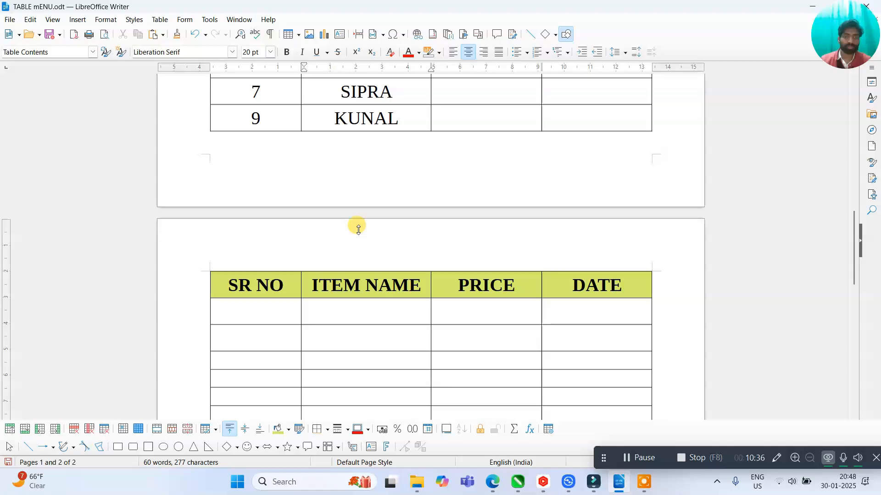
click(298, 288)
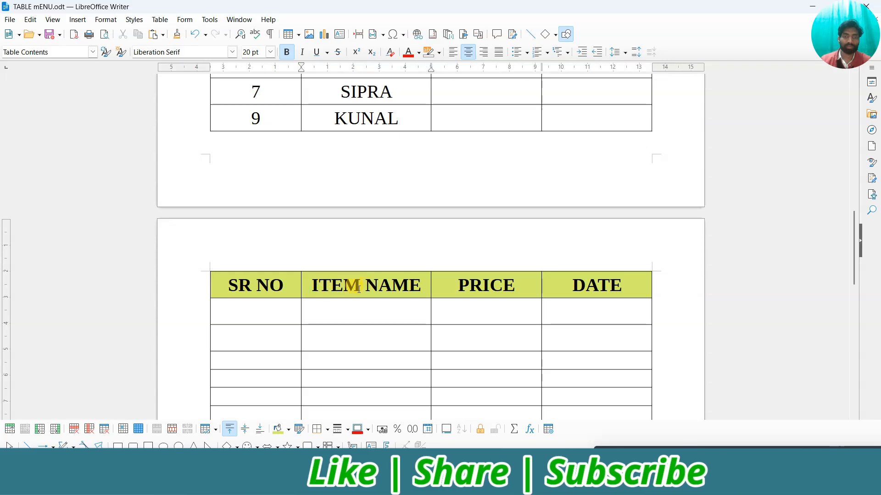
click(390, 288)
scroll(351, 290, up, 15)
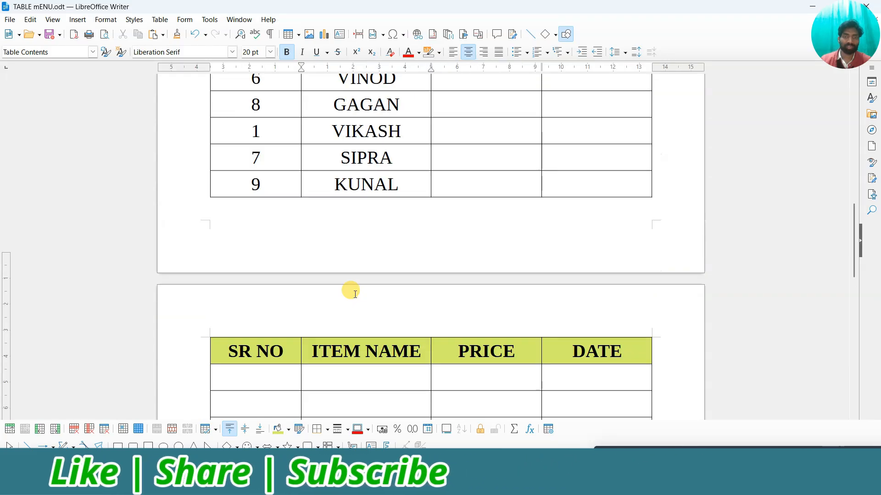
Turn off header row repetition across pages for the table and check the top of the second page.
drag(256, 206, 560, 213)
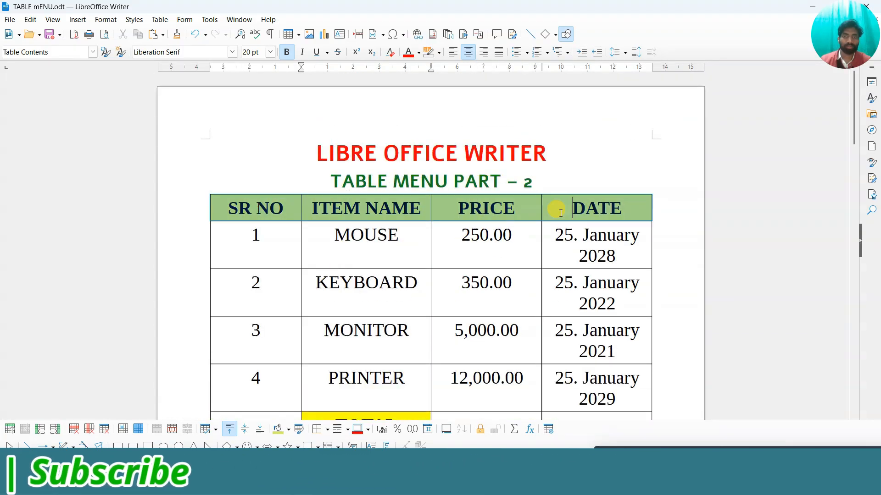
click(160, 19)
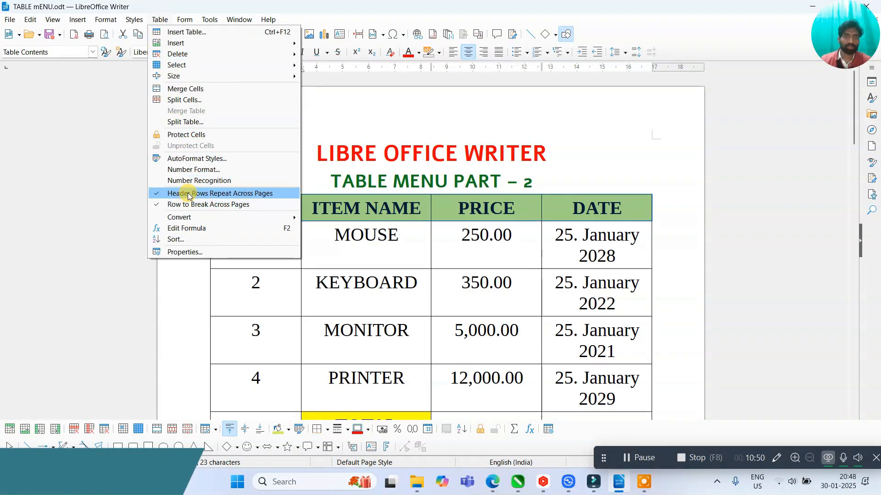
click(218, 197)
scroll(270, 252, down, 15)
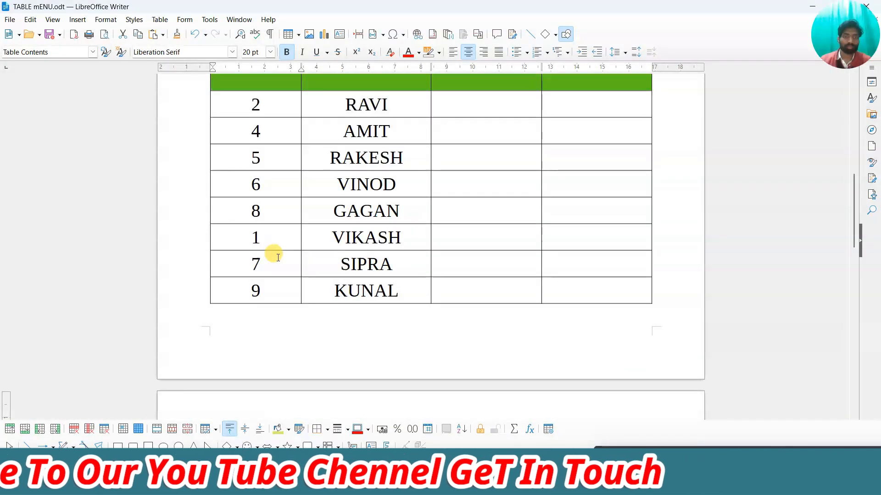
click(291, 250)
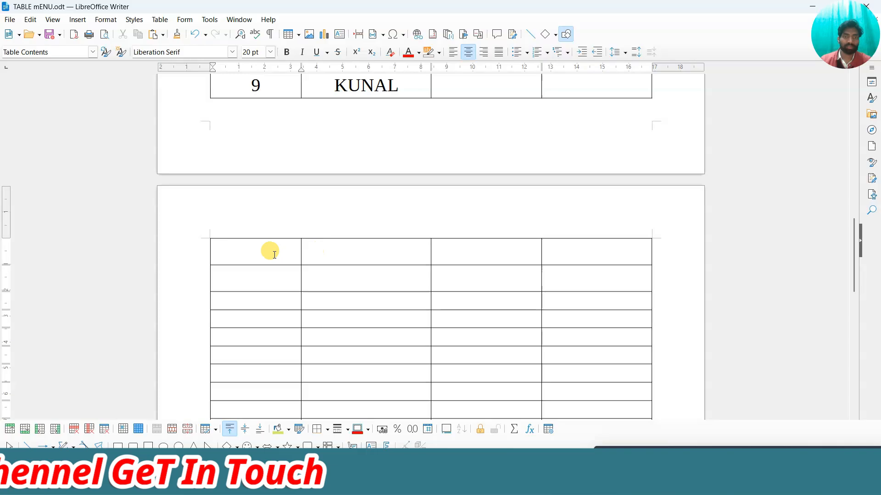
scroll(294, 251, up, 15)
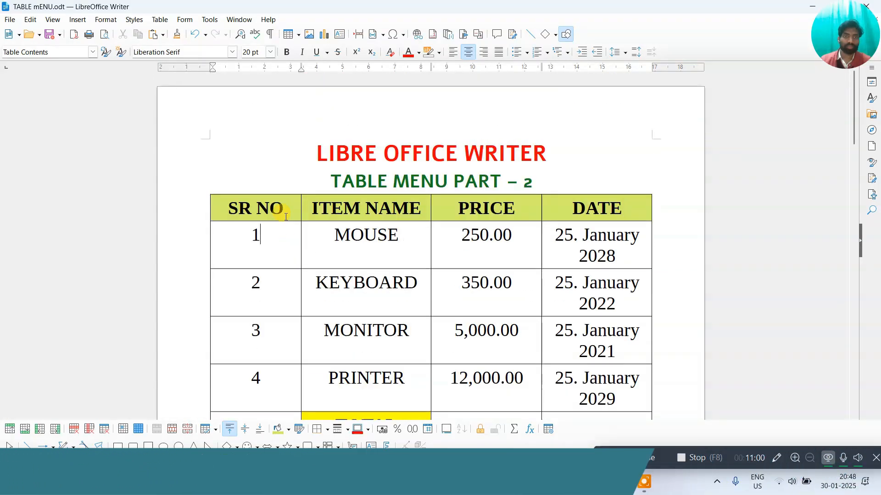
Clear the first page's last filled table row, numbered 9, and enter THIS IS A ROW BREAK in its first cell.
click(283, 212)
click(161, 20)
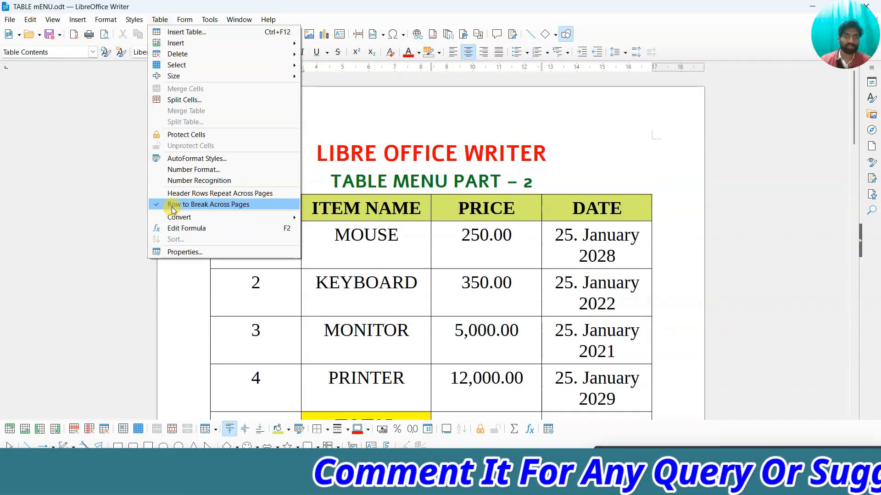
click(279, 283)
scroll(277, 257, down, 10)
scroll(281, 259, down, 6)
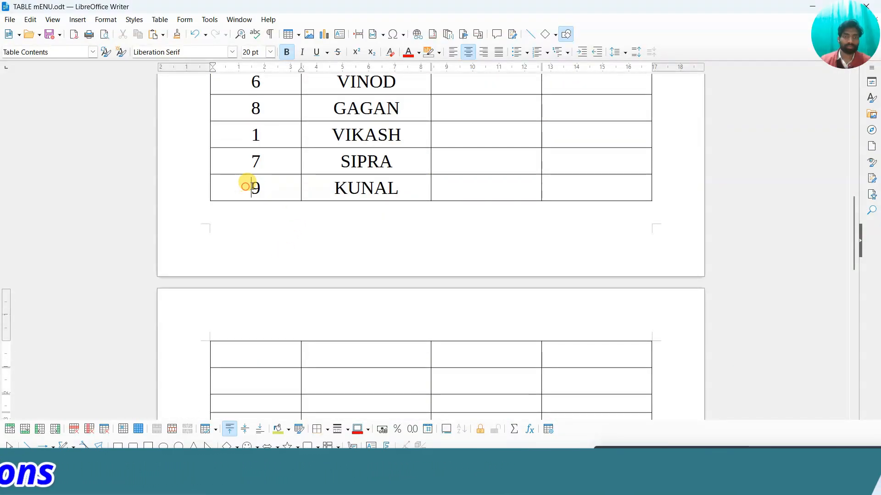
drag(246, 186, 365, 184)
key(Delete)
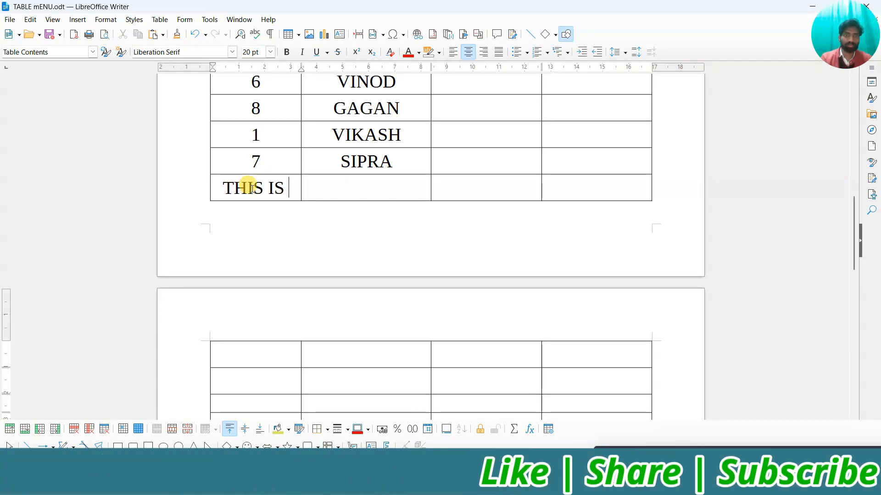
text(THIS IS A ROW)
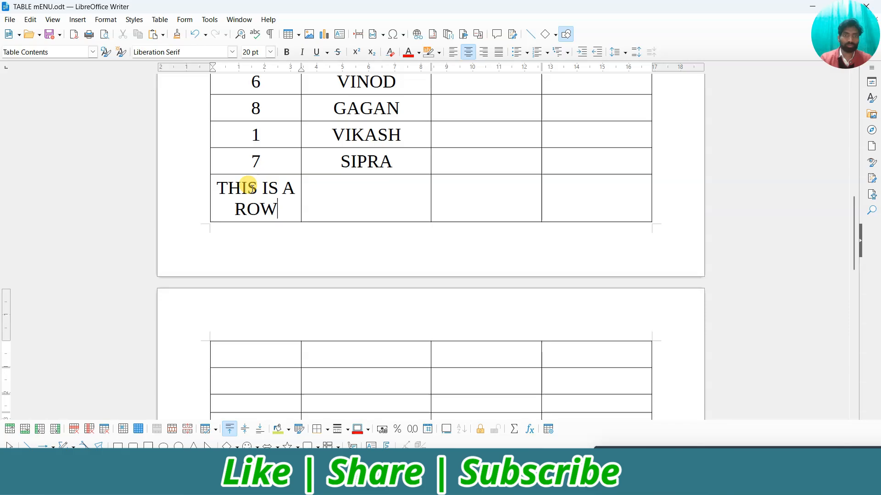
text( BREAK)
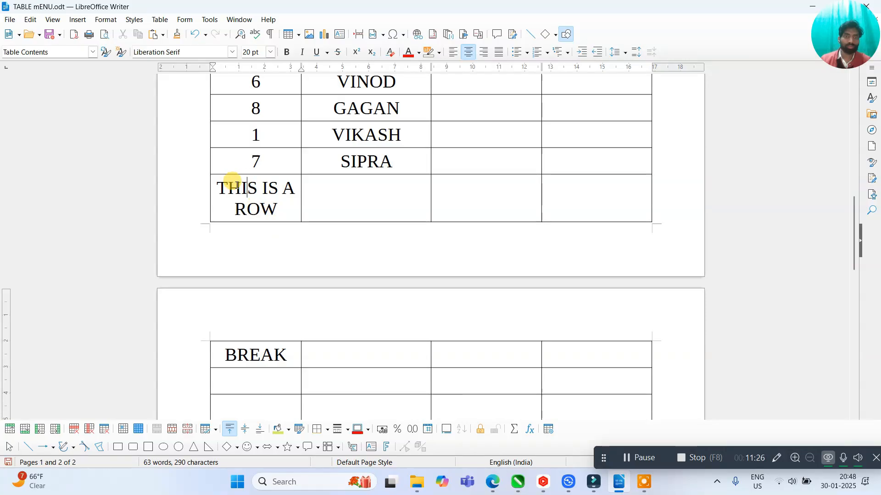
Try disabling row breaks across pages for the table containing the THIS IS A ROW BREAK text, and undo the change.
drag(235, 192, 286, 209)
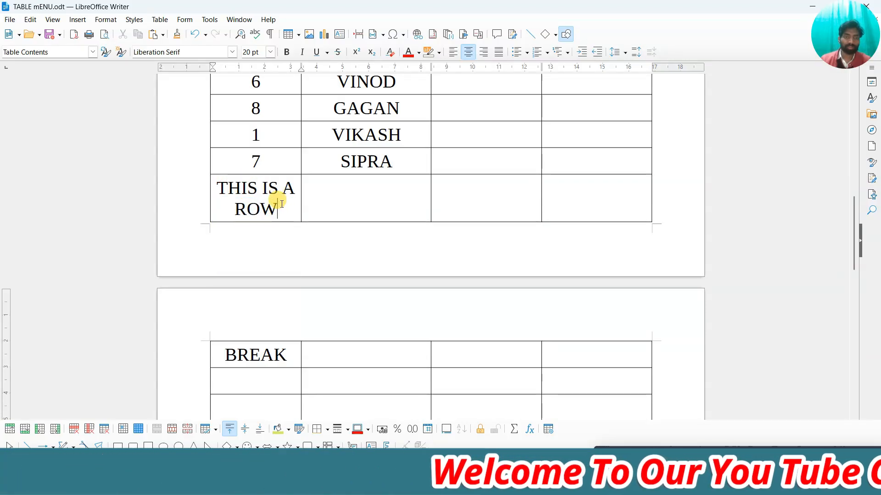
click(253, 354)
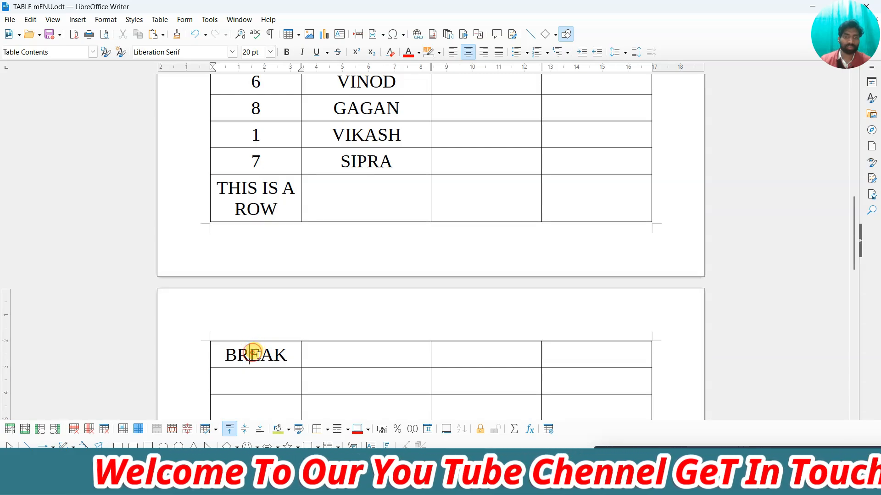
click(272, 197)
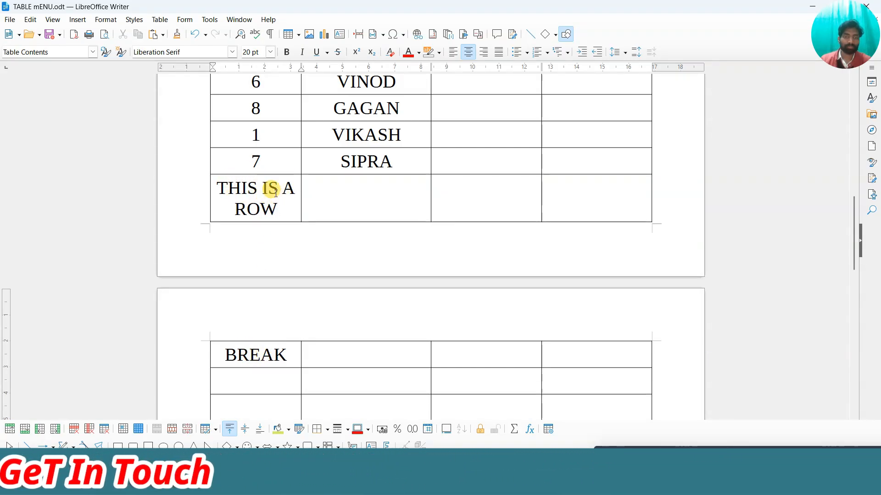
click(160, 20)
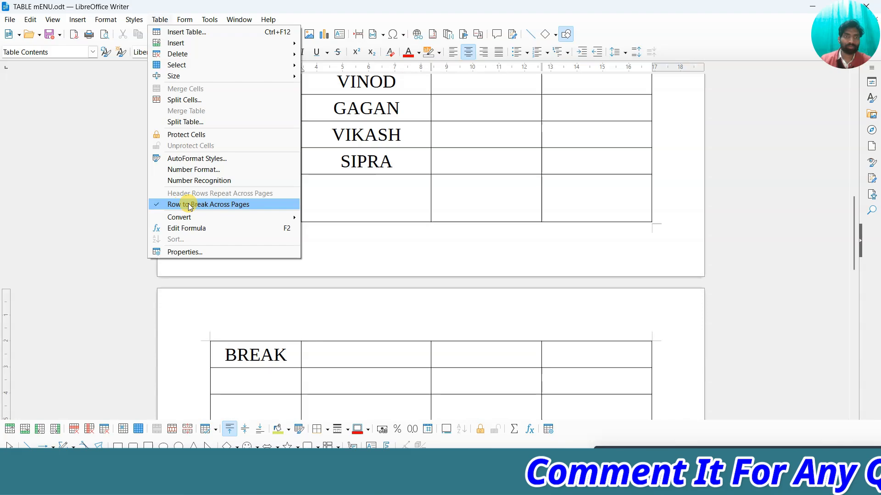
click(315, 189)
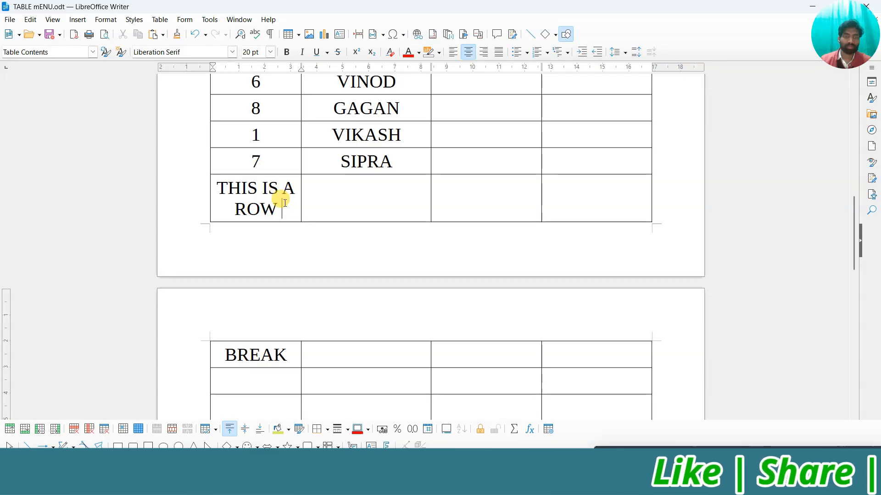
click(160, 19)
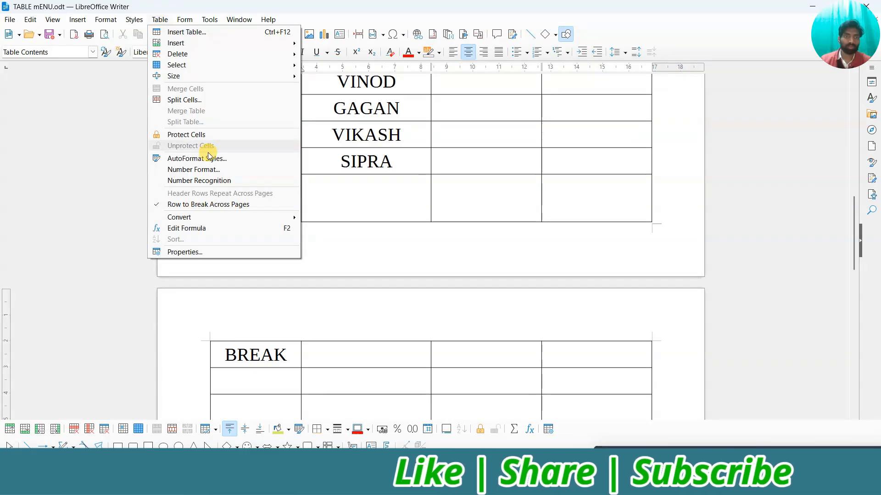
click(188, 205)
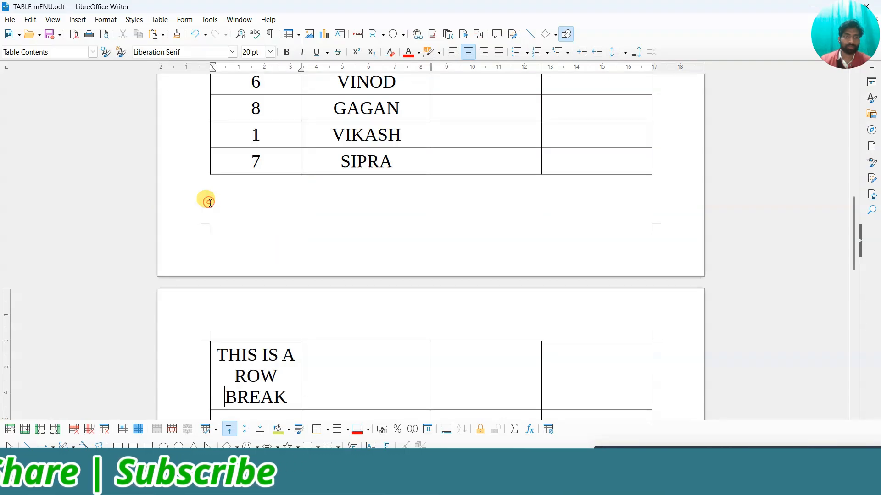
scroll(265, 326, down, 2)
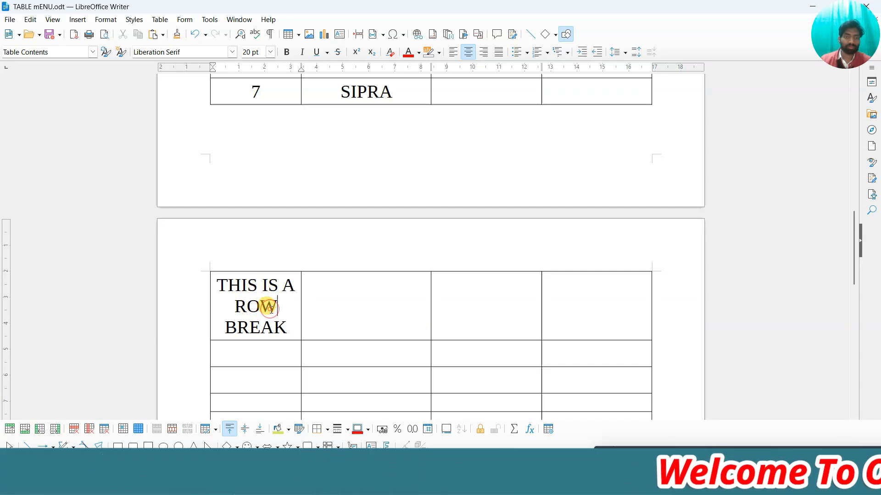
key(ctrl+z)
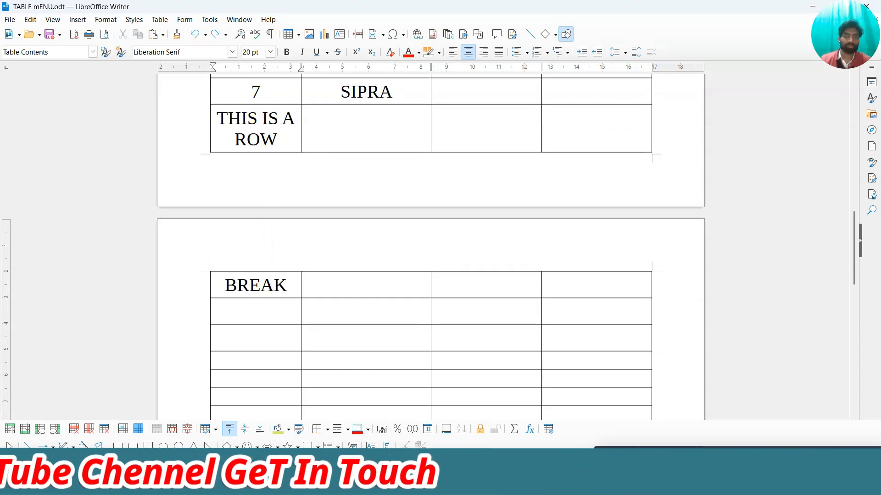
Disable the table's Row to Break Across Pages option and check the THIS IS A ROW BREAK row.
click(271, 125)
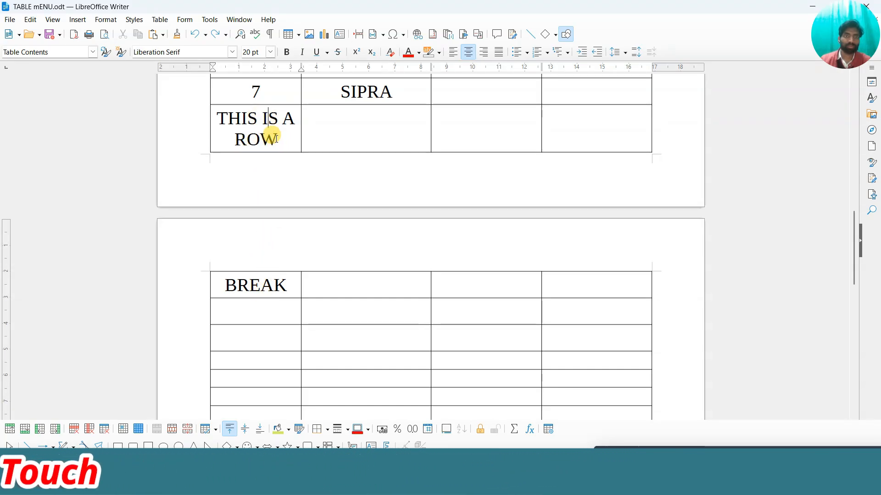
click(159, 20)
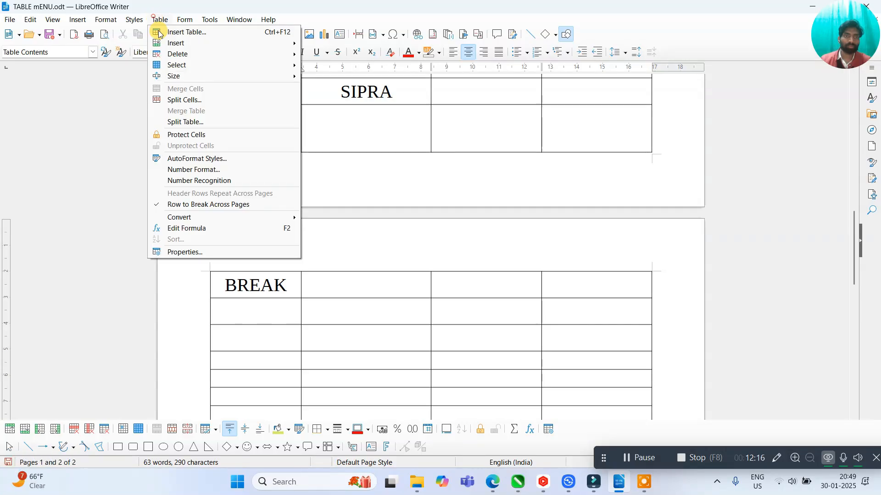
click(194, 204)
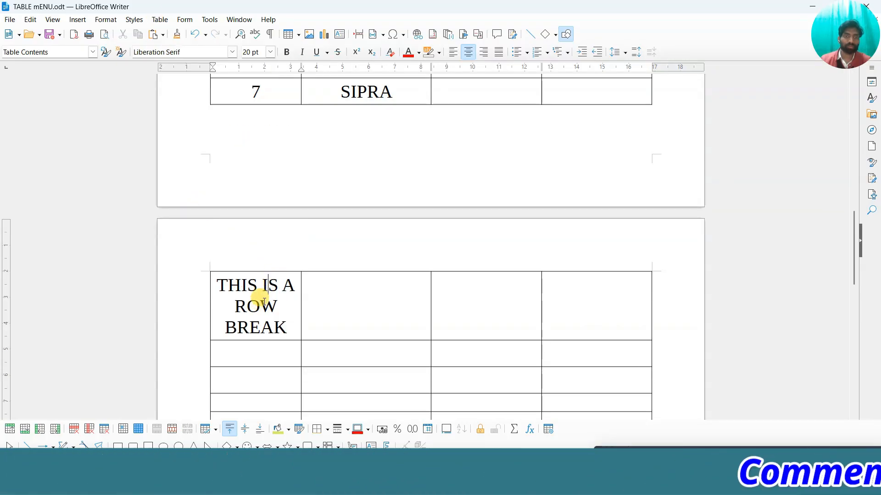
scroll(261, 302, down, 3)
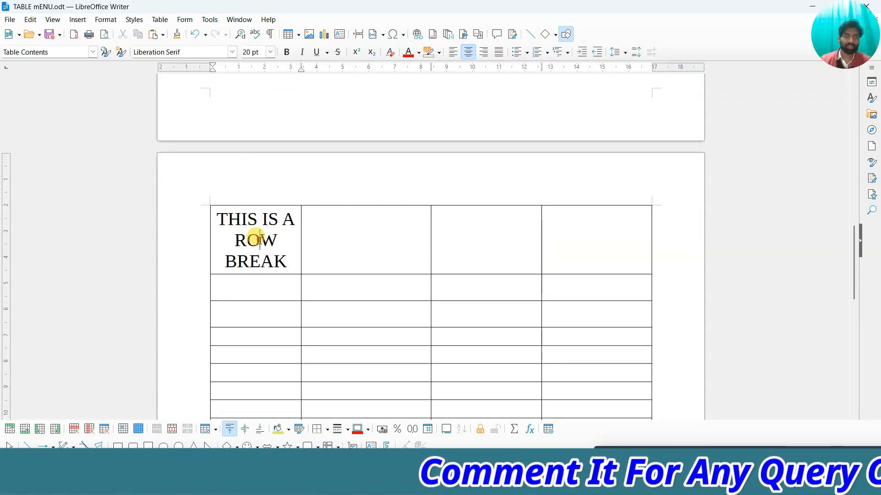
Review the table's Convert options and examine the comma-separated ITEM,PRICE,REGION text lines below the table.
click(158, 19)
mouse_move(223, 218)
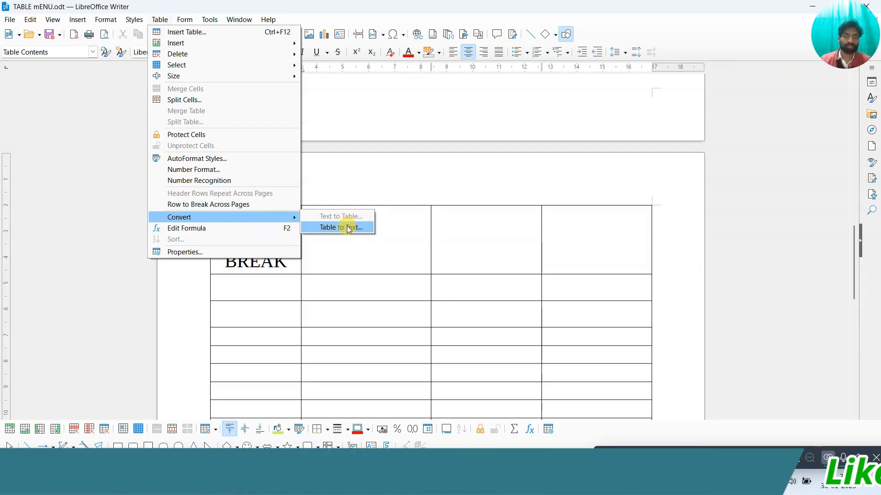
click(285, 271)
scroll(292, 280, down, 5)
scroll(291, 280, down, 3)
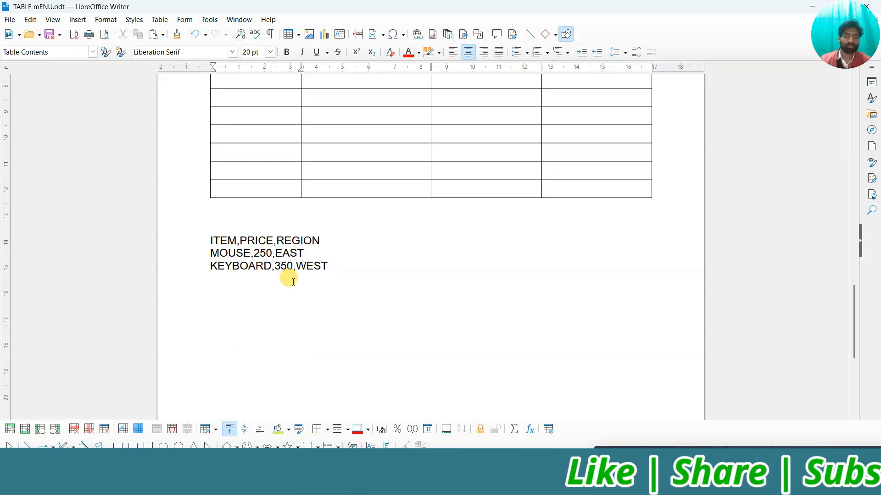
scroll(286, 286, down, 2)
click(211, 207)
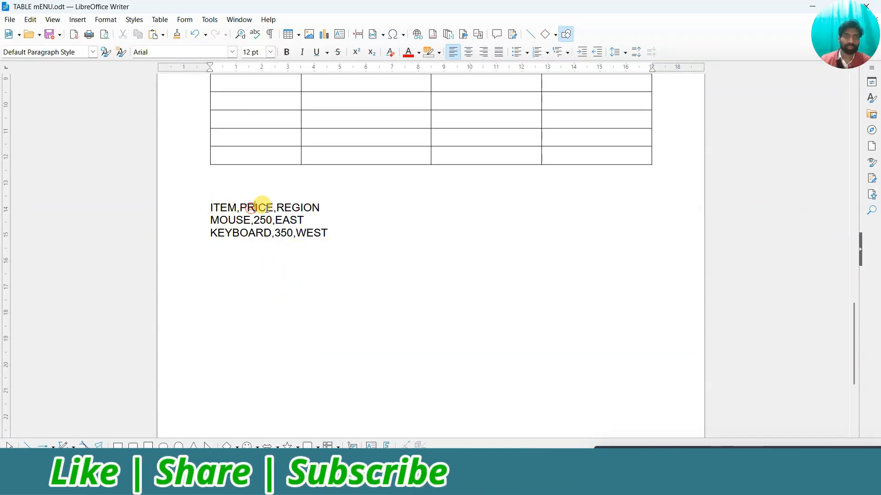
click(292, 207)
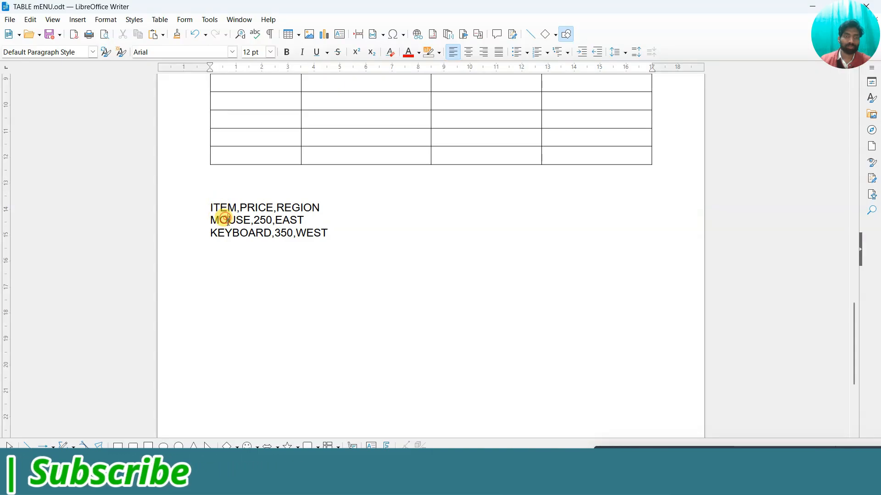
click(296, 220)
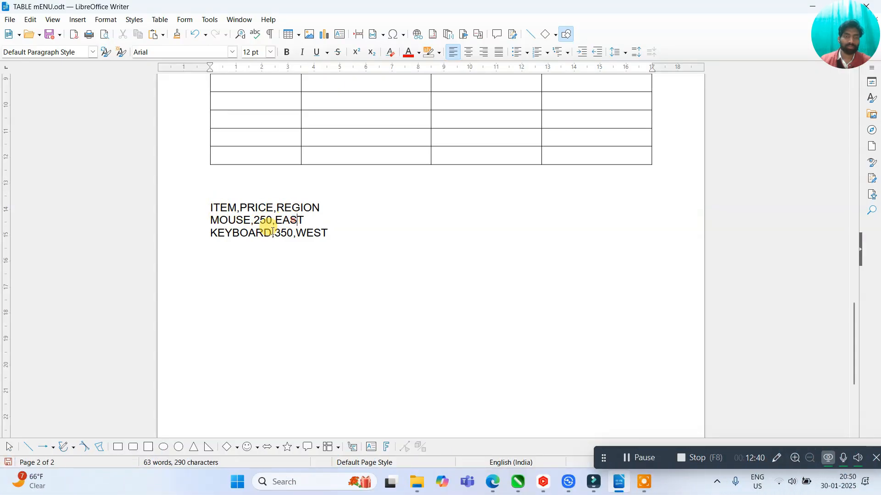
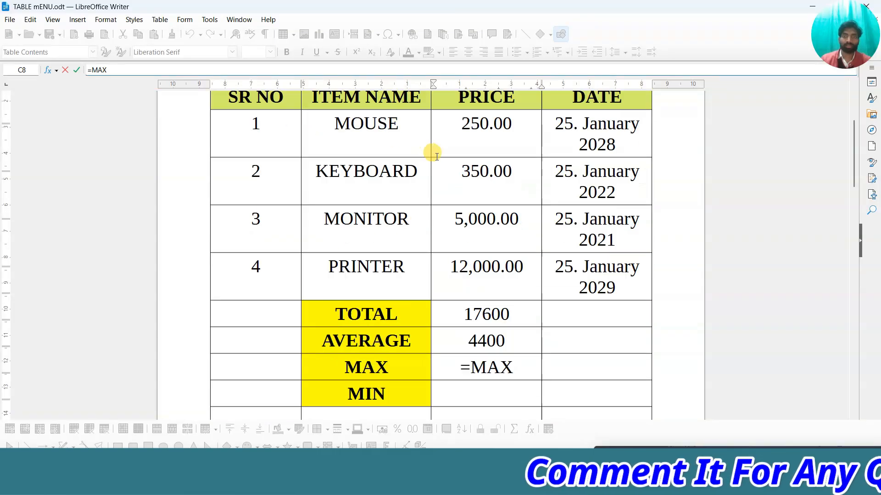
Complete the MAX formula in the MAX row's price cell with the item price range C2:C5.
drag(458, 124, 505, 275)
scroll(498, 269, down, 4)
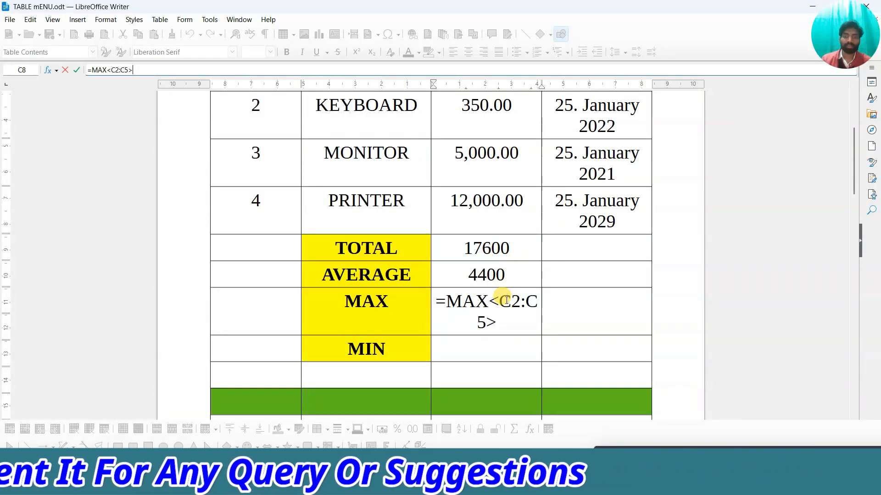
key(Return)
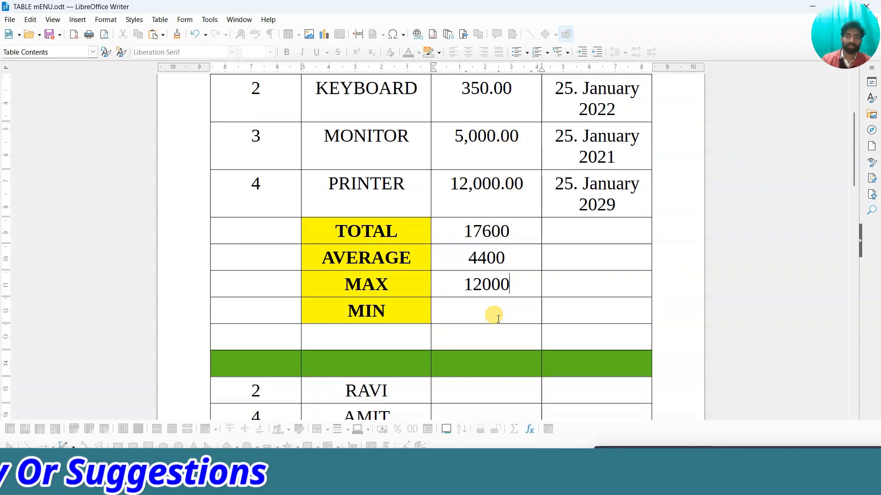
scroll(479, 280, up, 2)
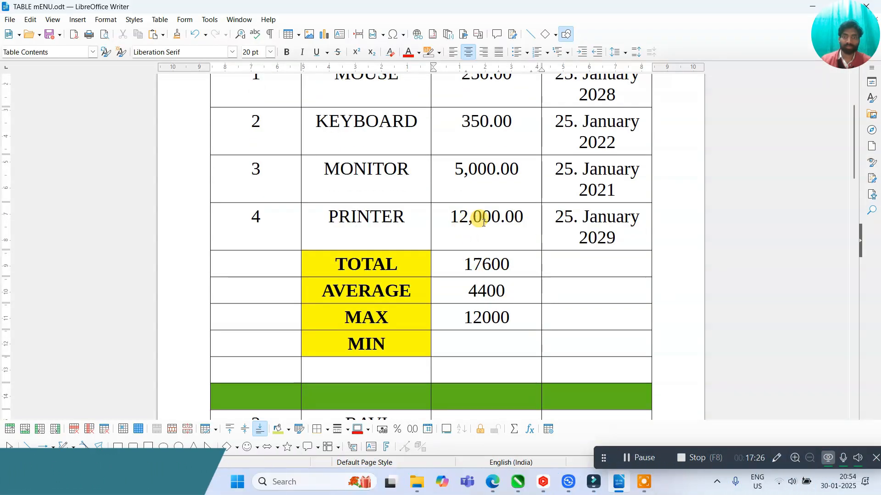
Enter the formula =MIN<C2:C5> in the MIN row's price cell to find the lowest item price.
scroll(479, 236, down, 4)
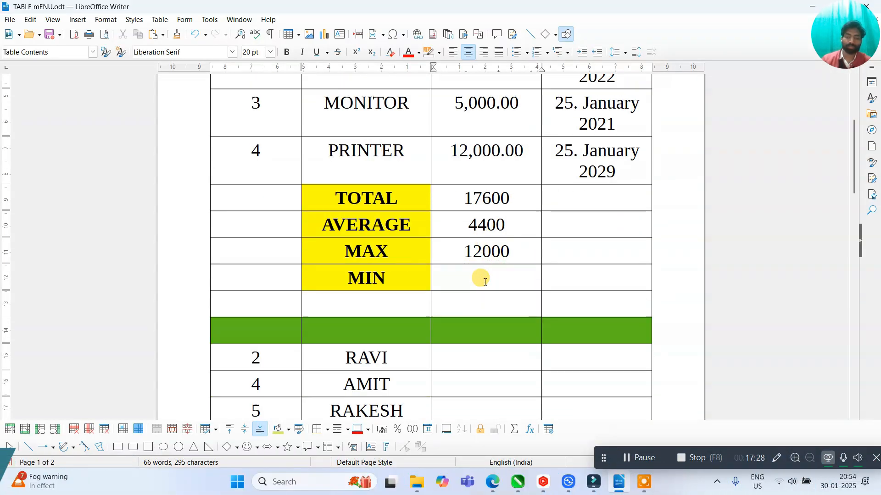
click(485, 282)
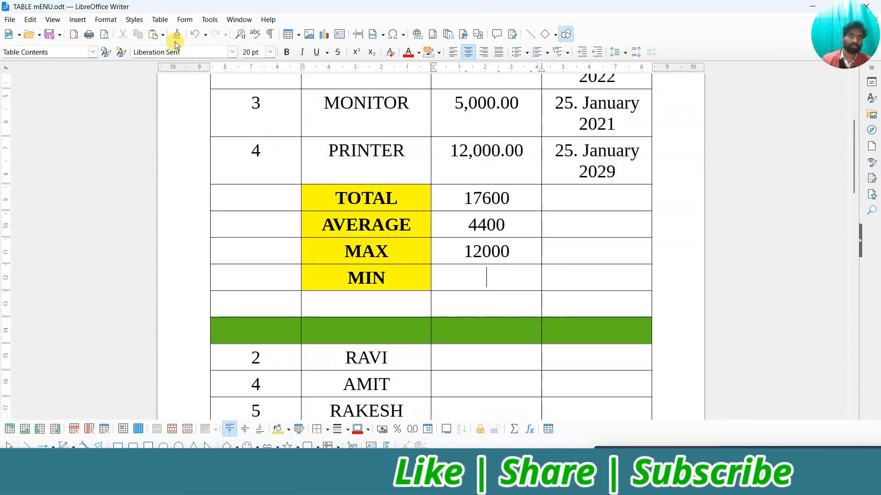
click(160, 19)
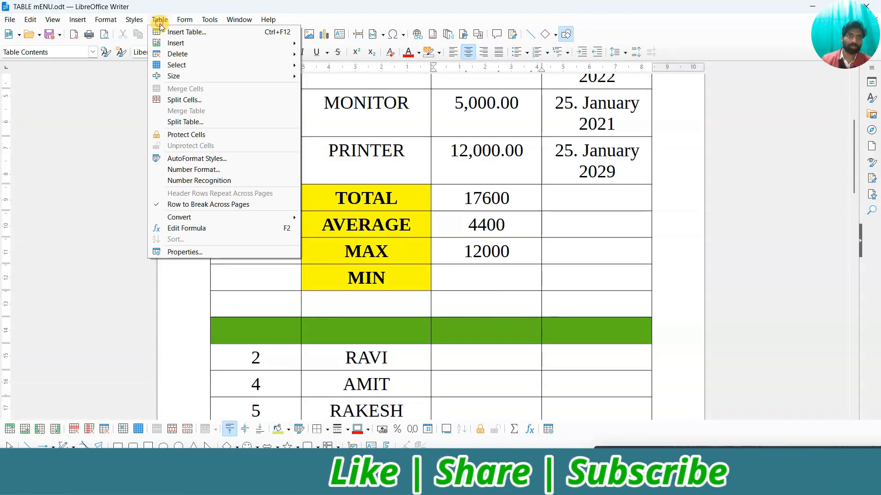
click(214, 229)
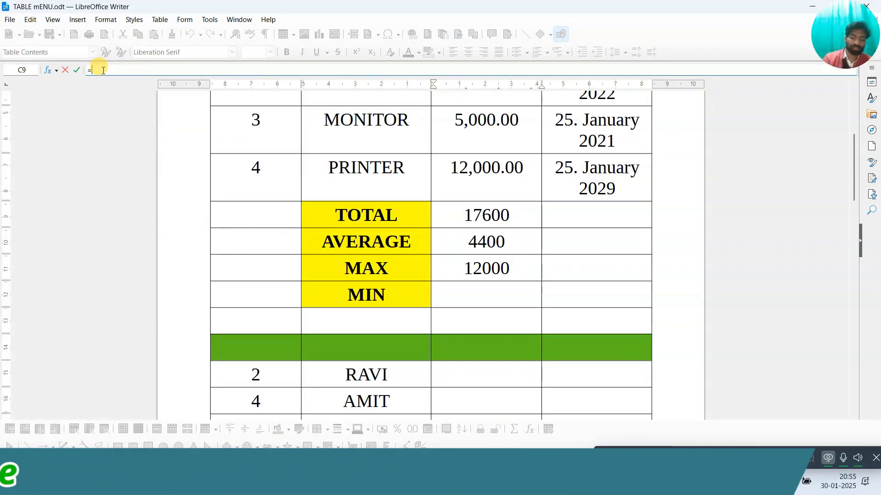
text(MIN)
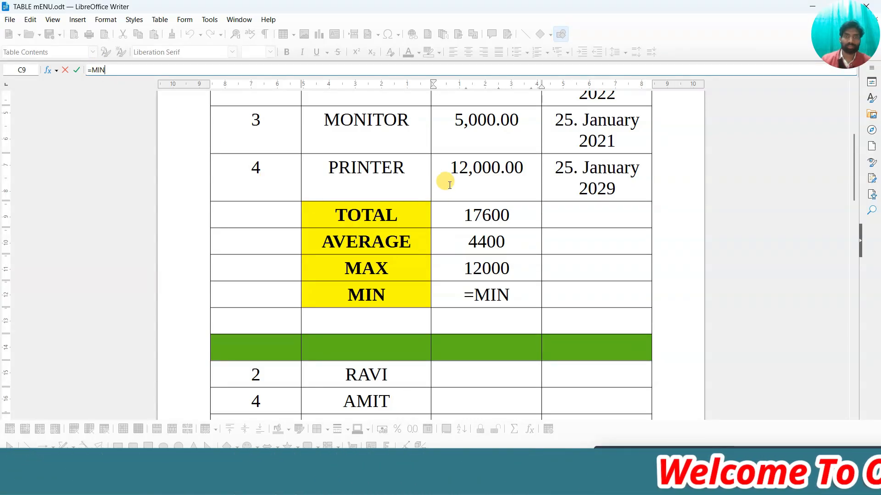
scroll(449, 185, up, 5)
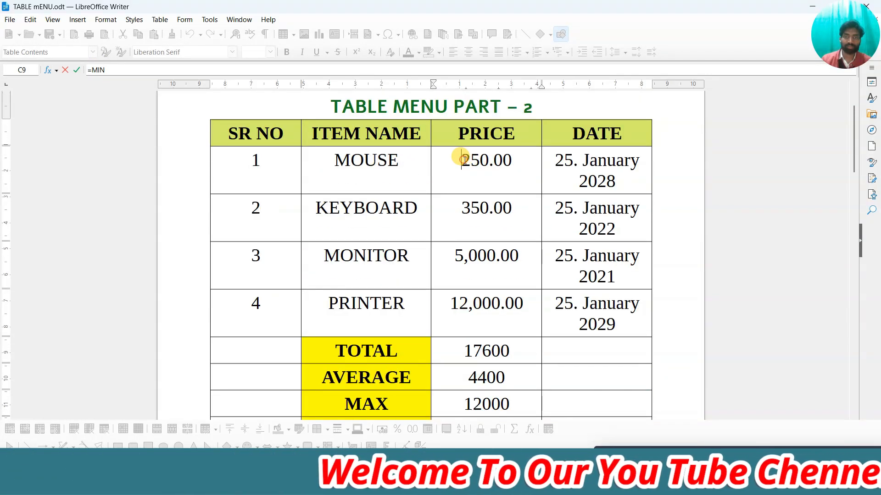
drag(461, 158, 518, 304)
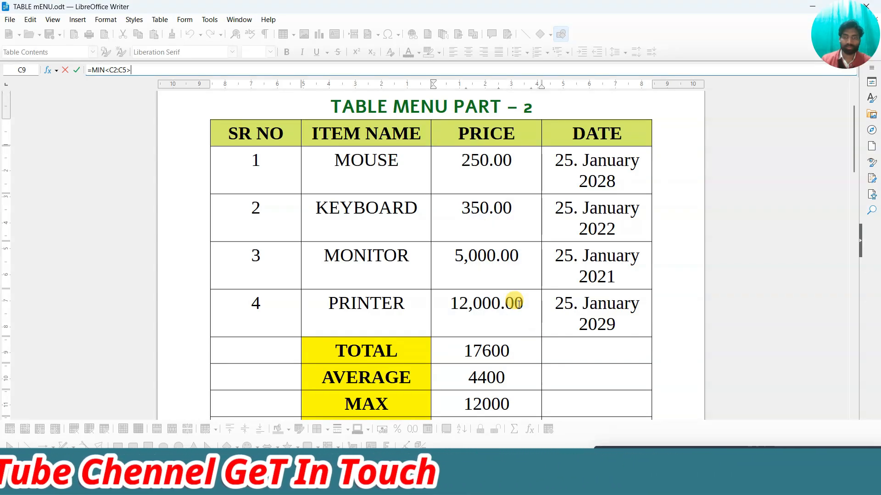
scroll(513, 304, down, 5)
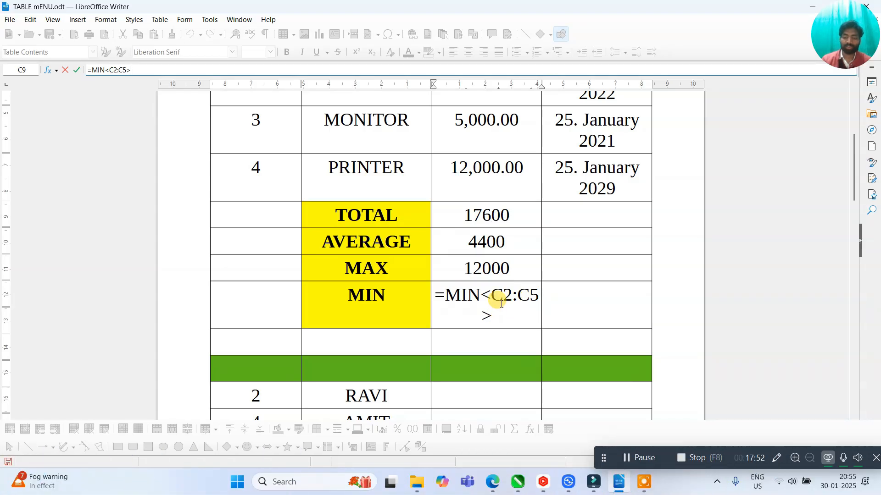
key(Return)
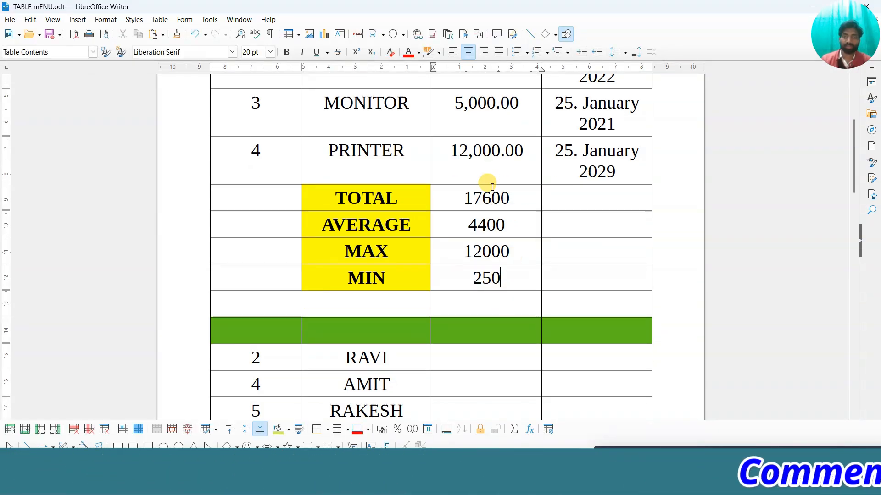
Compare the TOTAL, AVERAGE, MAX and MIN results with the item prices above them.
scroll(480, 227, up, 4)
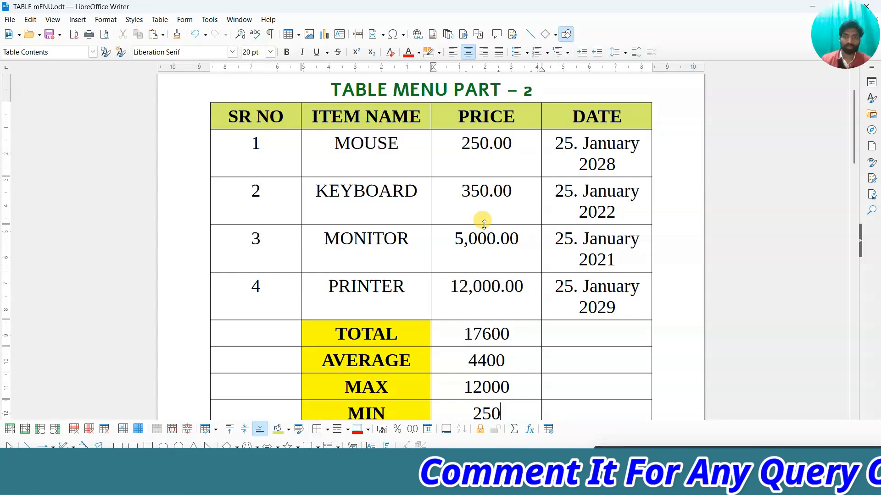
scroll(478, 222, down, 2)
scroll(487, 221, up, 2)
scroll(485, 196, down, 3)
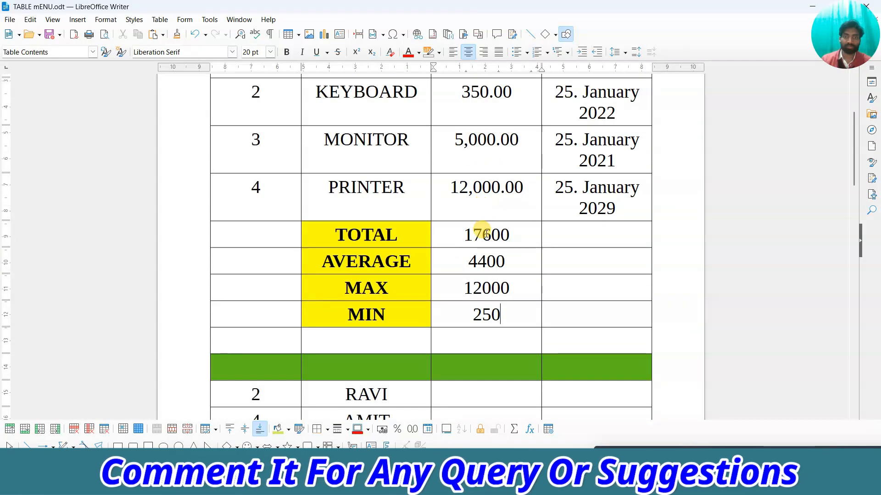
click(481, 232)
scroll(482, 232, up, 2)
scroll(492, 218, down, 2)
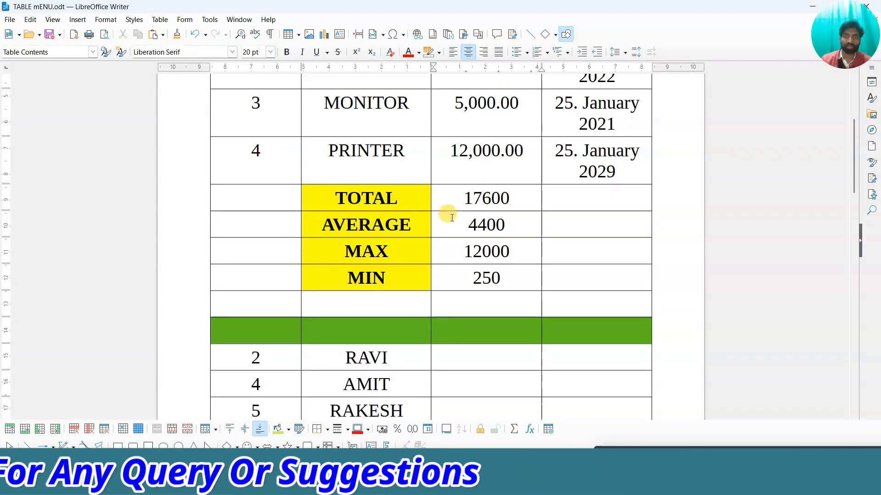
scroll(487, 247, down, 1)
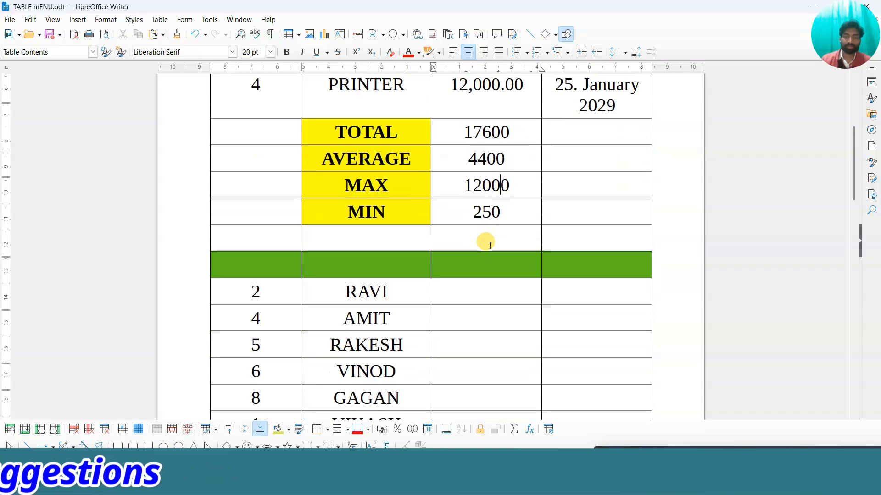
scroll(497, 211, up, 2)
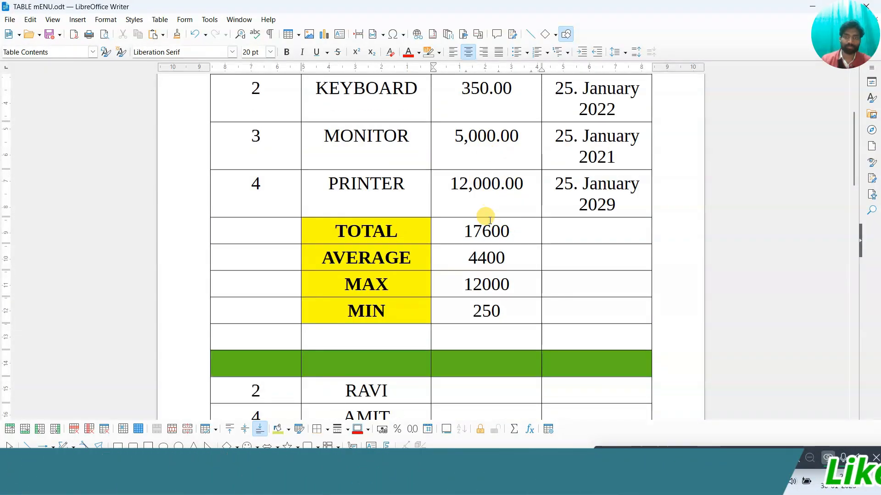
Check the Sort option's availability and examine the unsorted number and name columns below the green row.
click(159, 20)
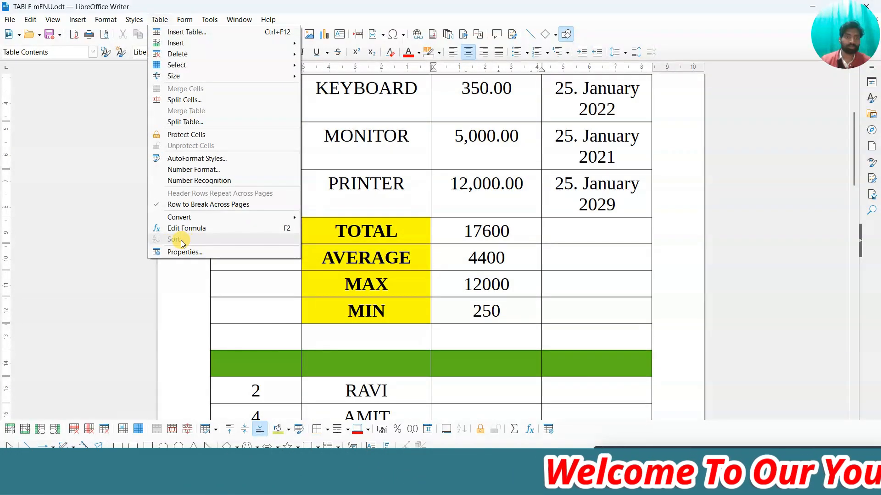
click(367, 200)
scroll(316, 224, down, 5)
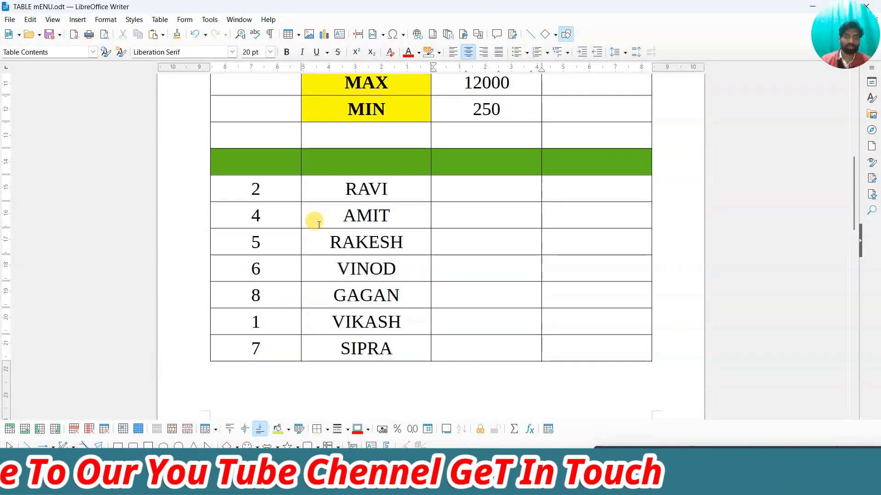
drag(257, 151, 270, 301)
drag(330, 151, 339, 308)
click(261, 157)
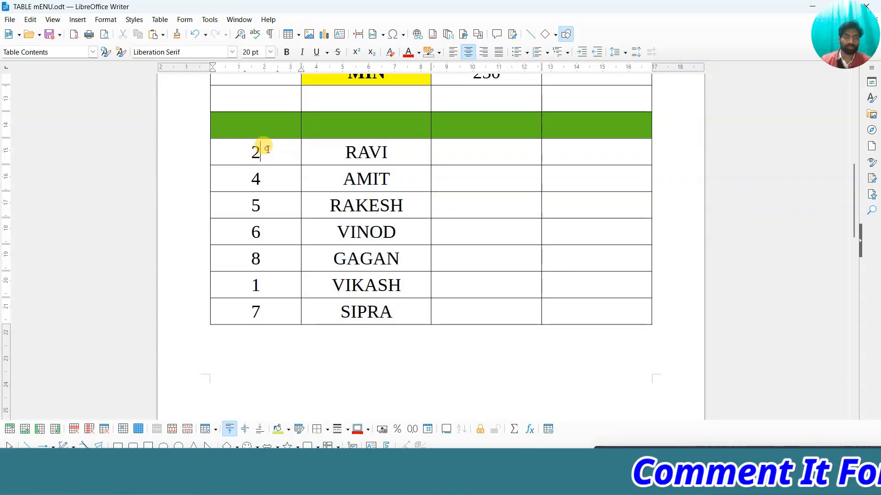
drag(250, 153, 257, 306)
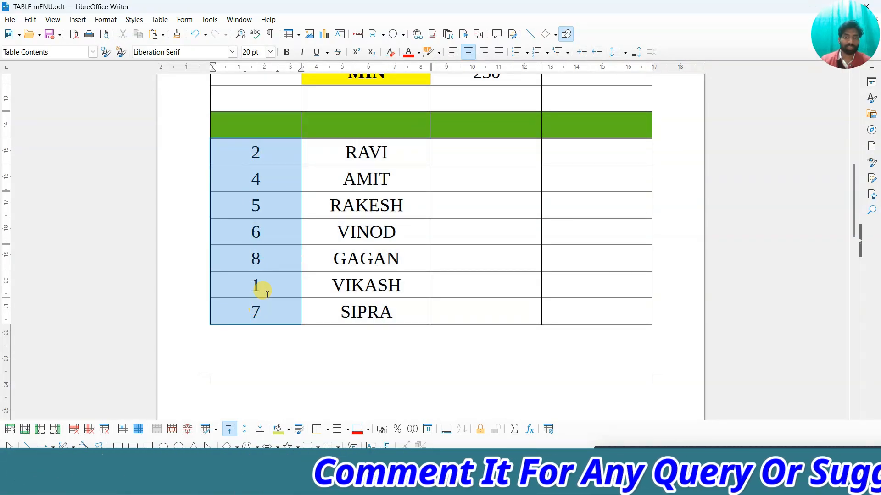
click(259, 178)
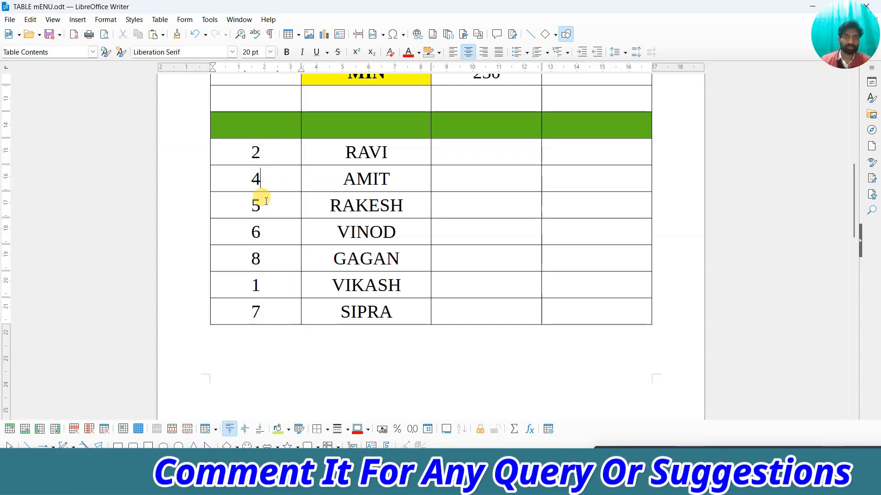
click(345, 152)
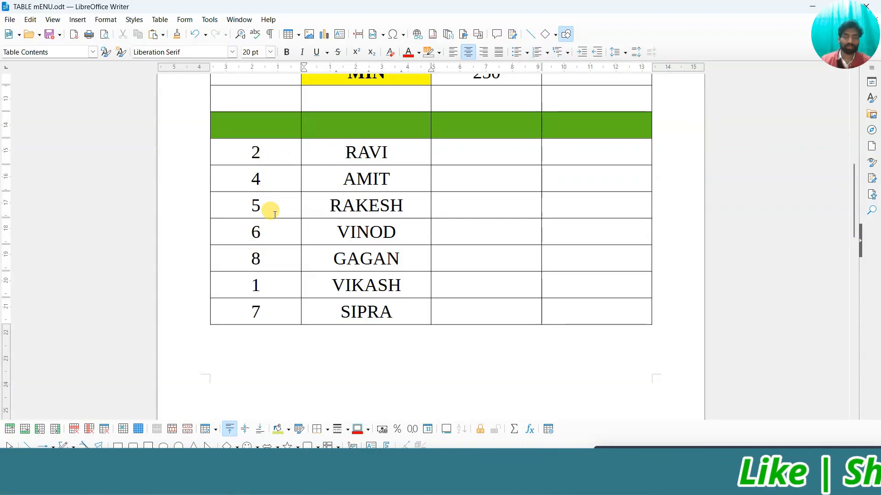
click(288, 179)
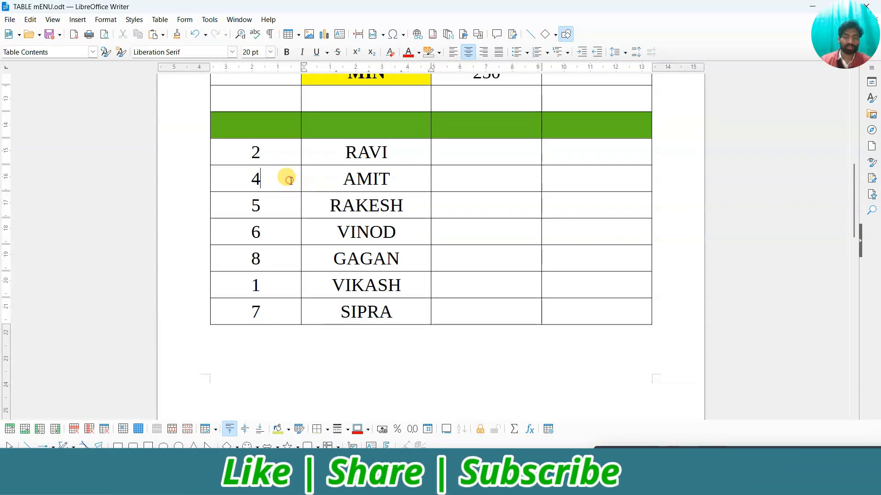
click(275, 155)
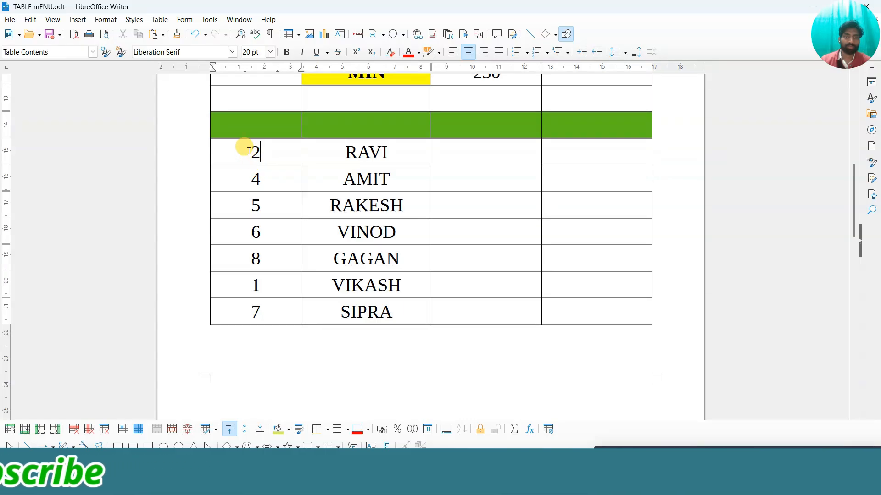
Sort the number column below the green row by rows in ascending order, using the Numeric key type.
drag(238, 150, 253, 184)
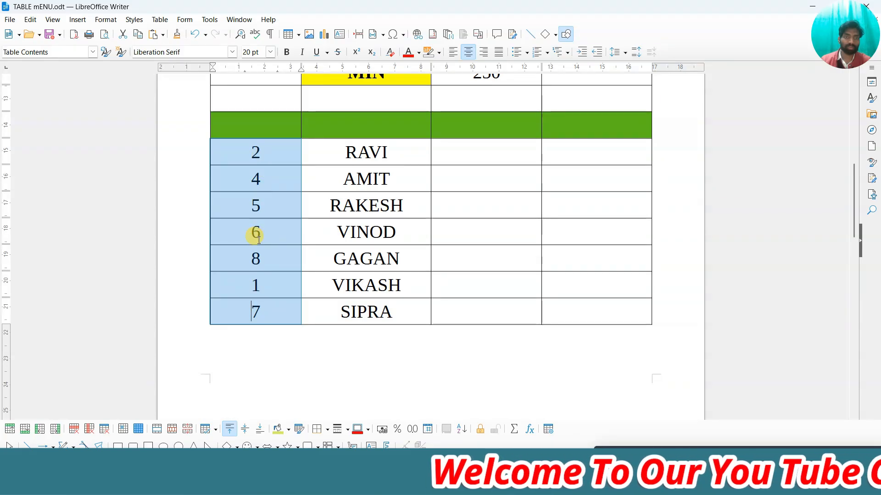
click(159, 20)
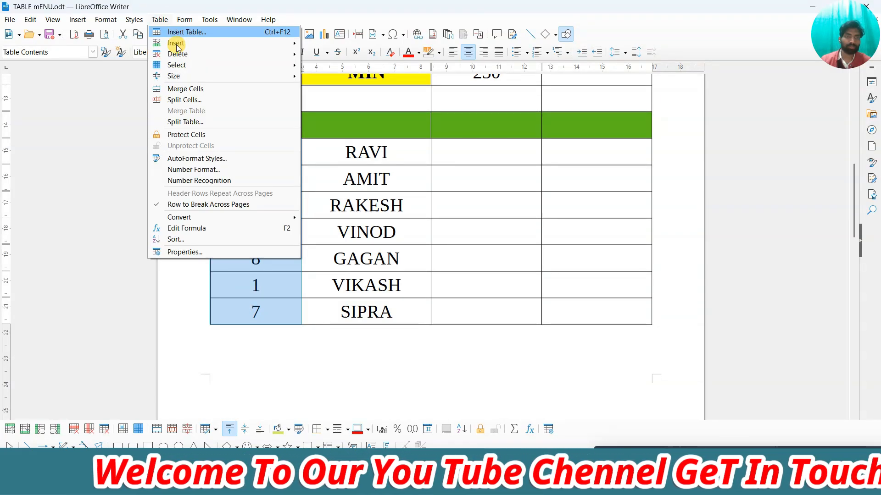
click(185, 240)
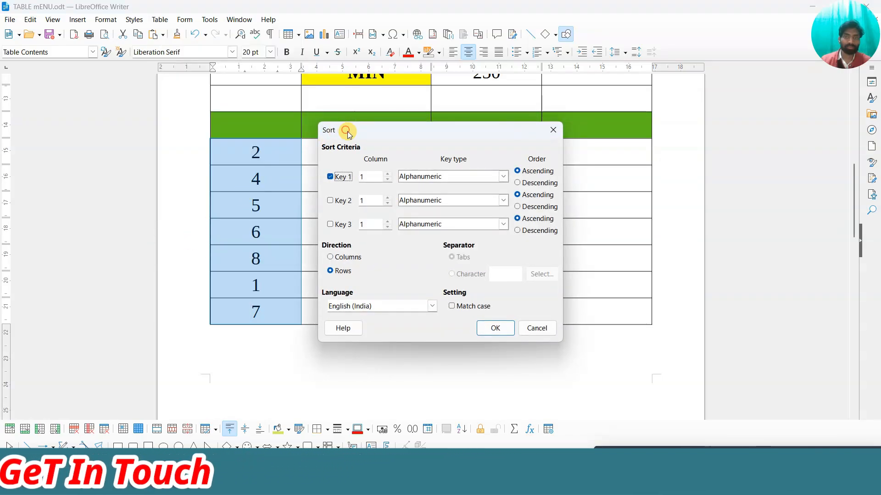
drag(347, 131, 496, 116)
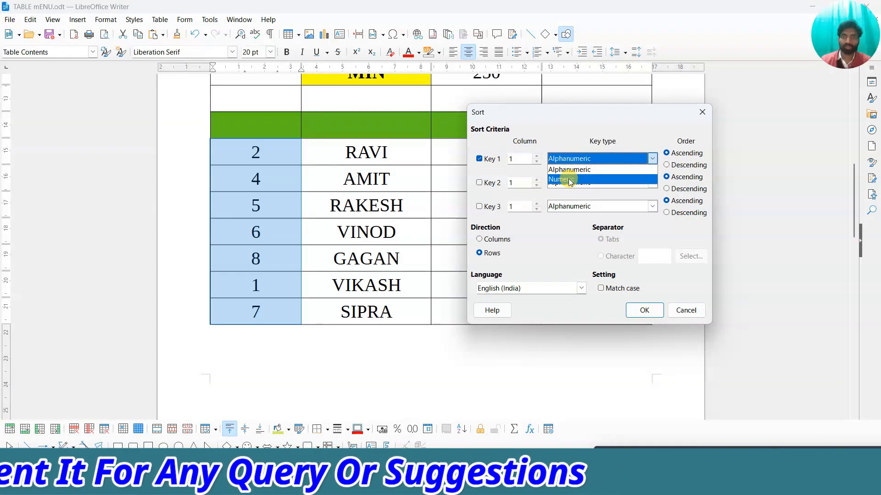
click(568, 180)
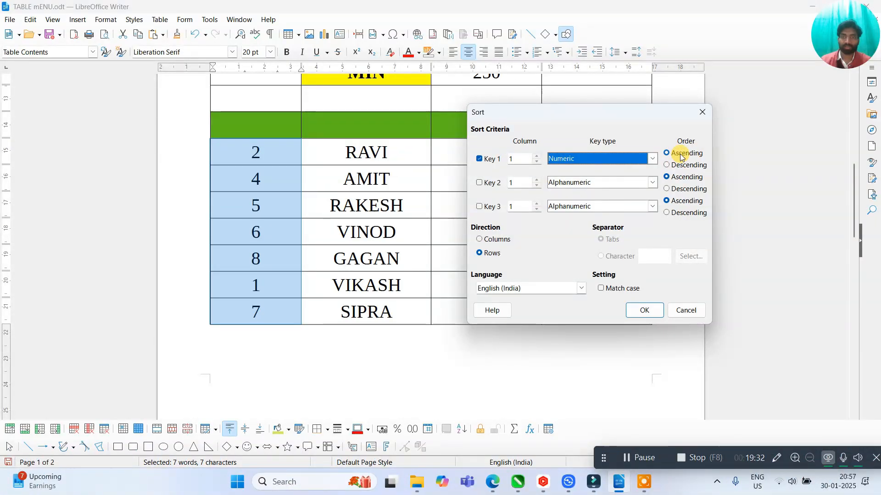
click(642, 309)
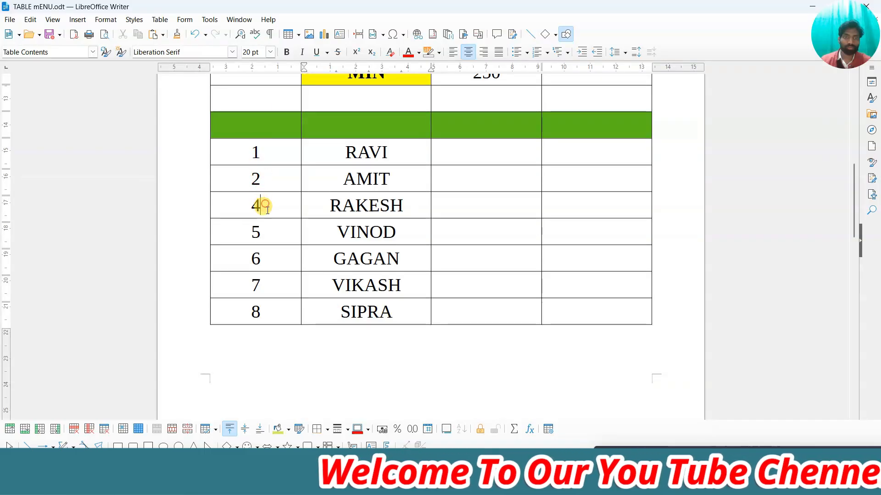
click(254, 279)
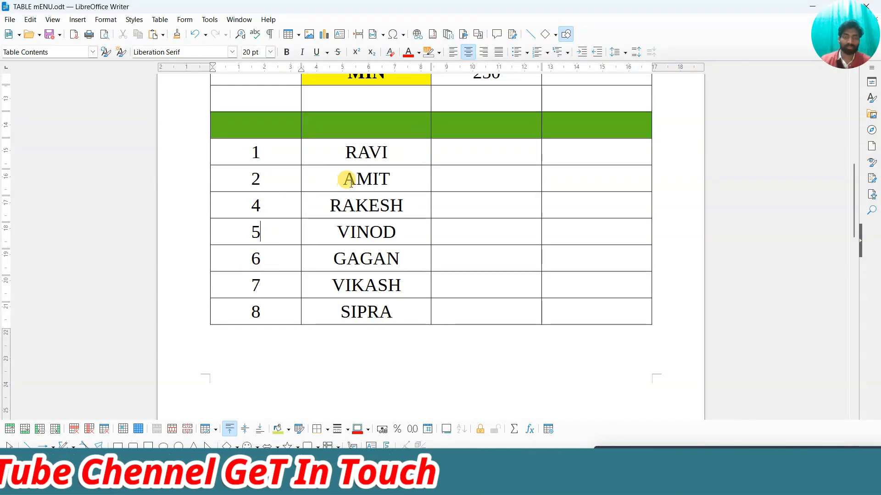
Sort the name column below the green row by rows in ascending order, using the Alphanumeric key type.
click(367, 179)
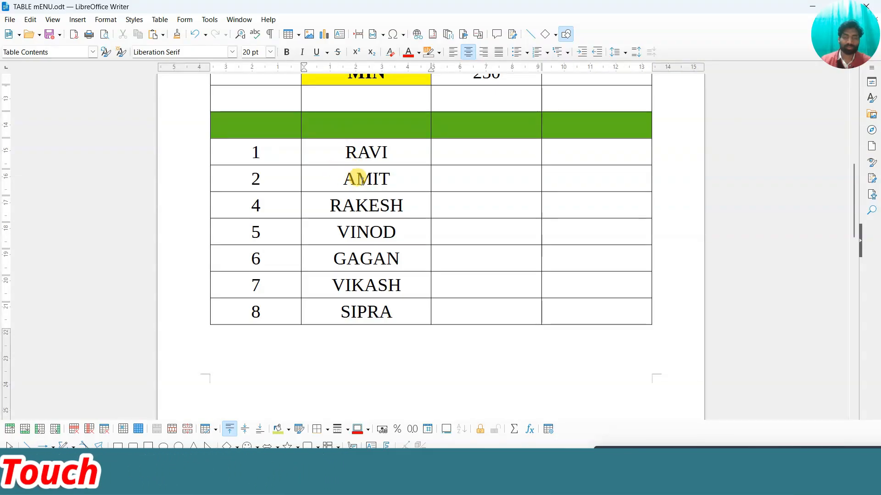
drag(343, 157, 389, 301)
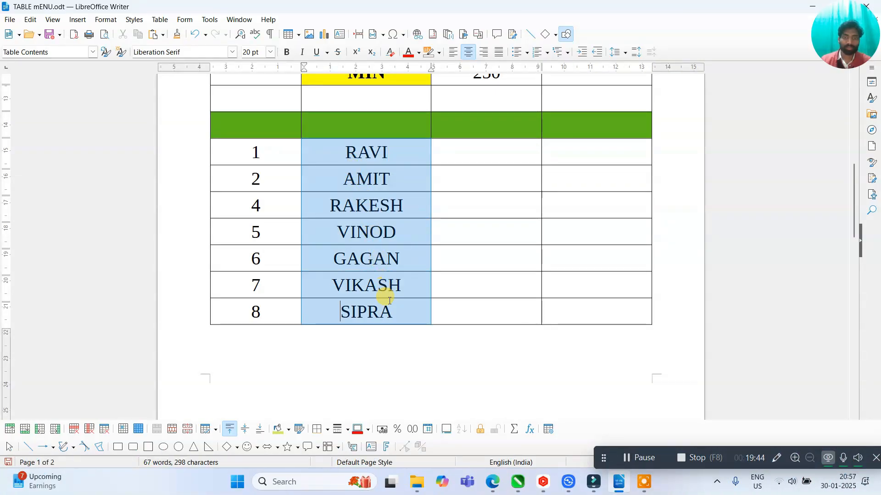
click(160, 19)
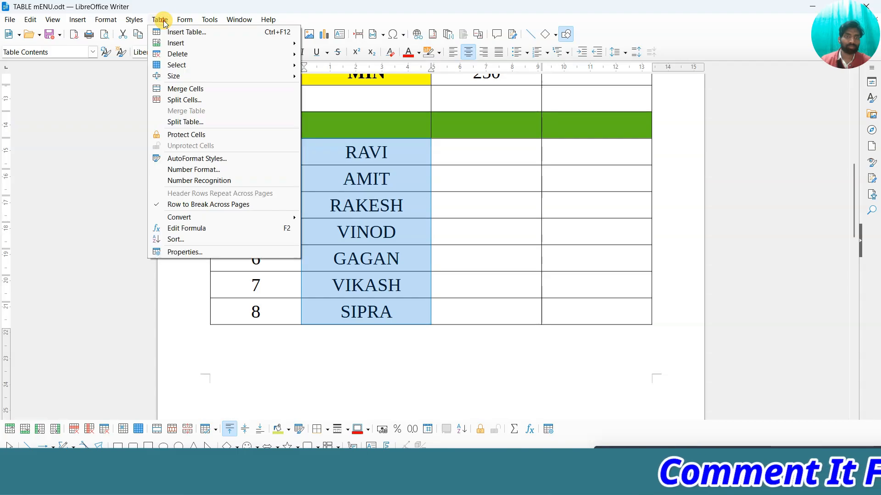
click(212, 238)
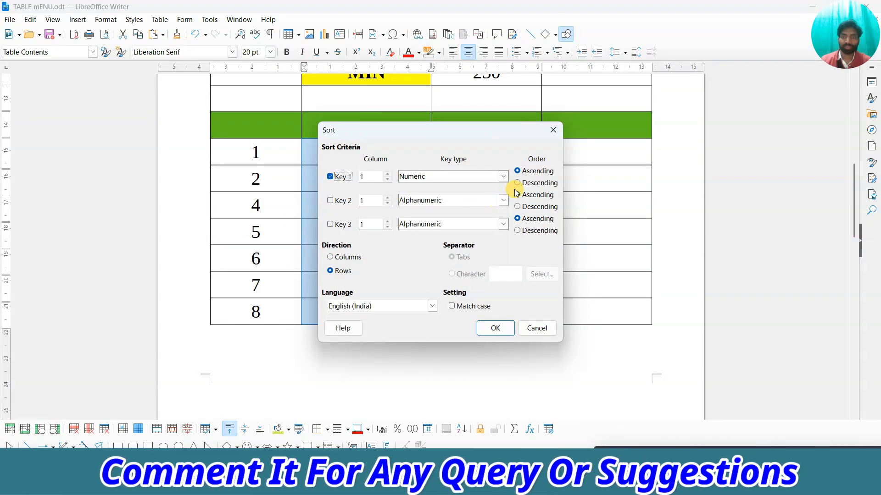
click(447, 176)
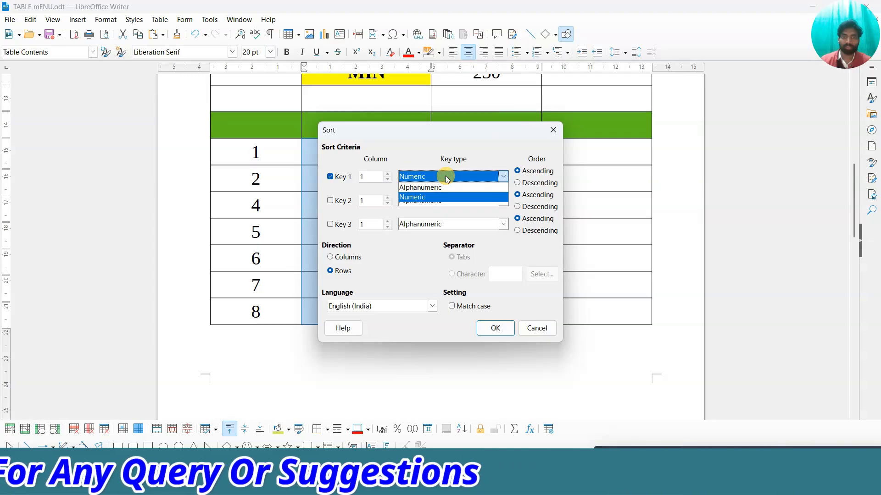
click(430, 188)
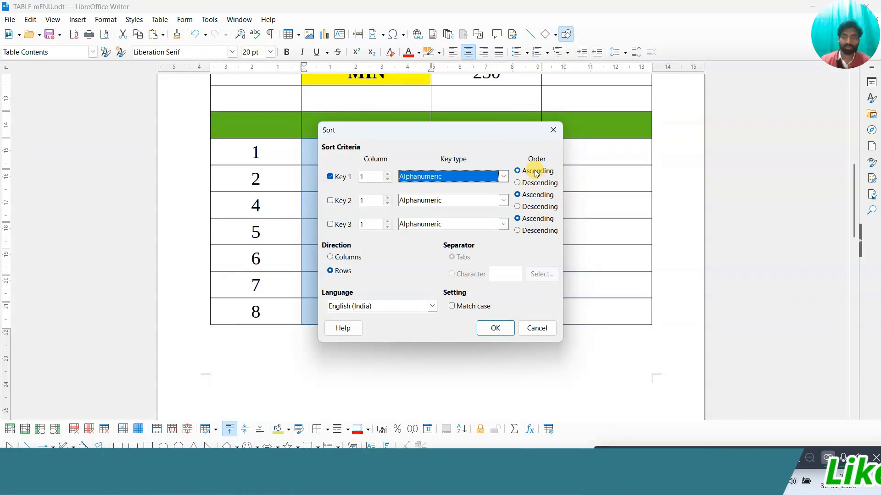
click(496, 328)
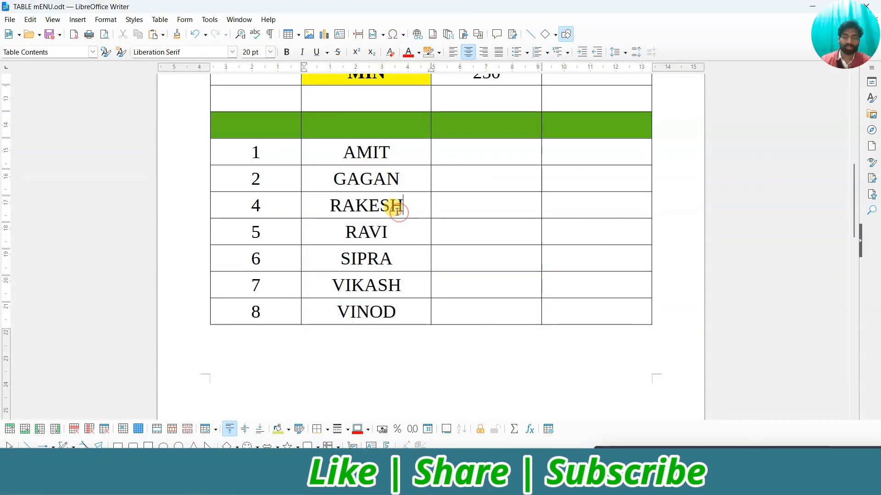
Examine the order of the sorted names and numbers below the green row.
drag(348, 152, 391, 153)
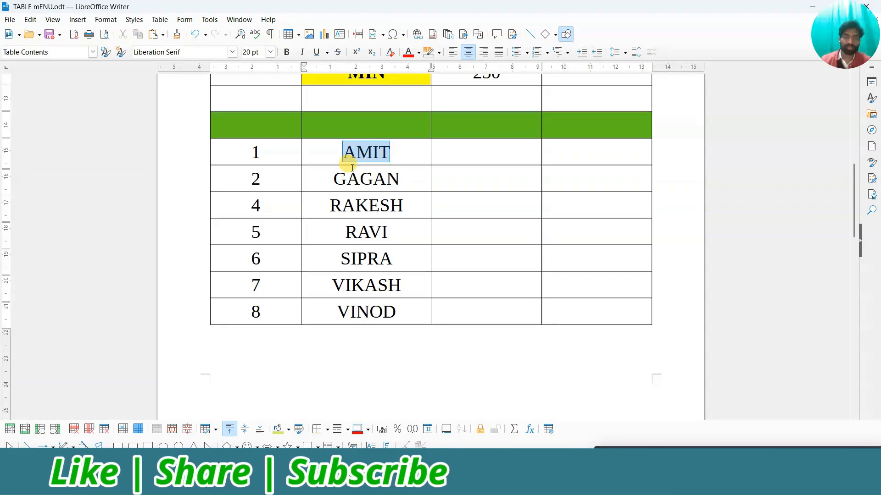
click(350, 167)
click(366, 288)
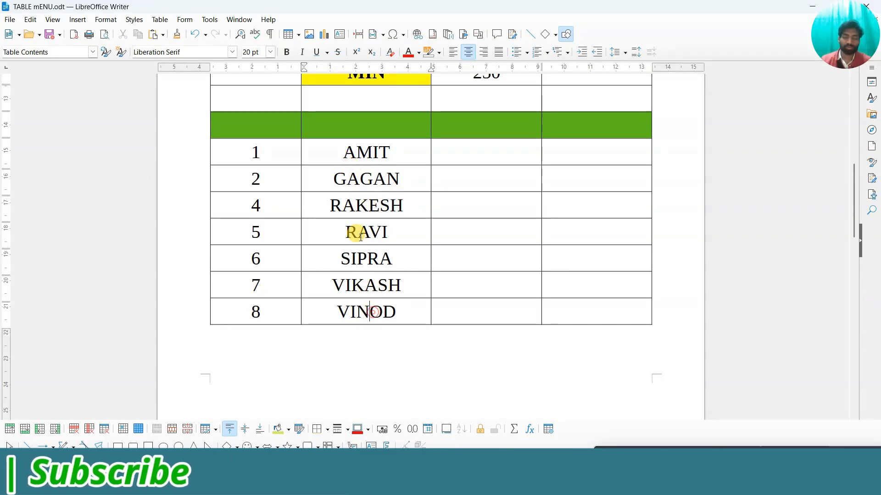
scroll(327, 175, up, 1)
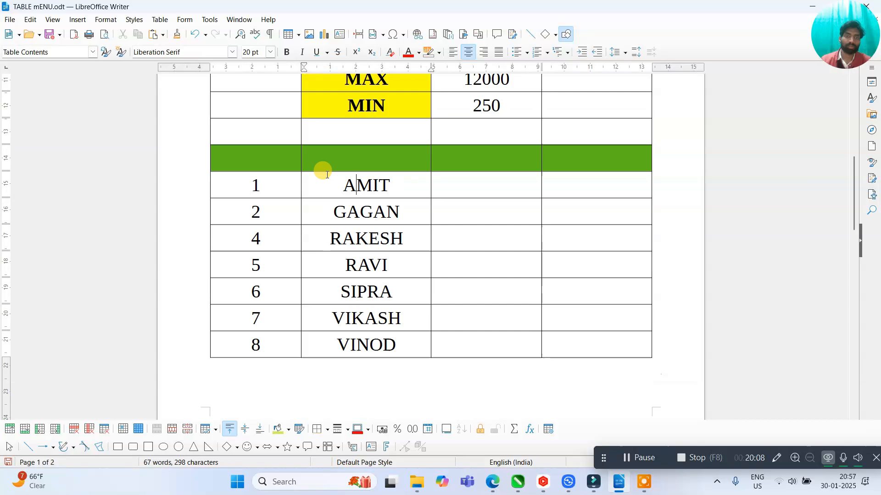
drag(265, 187, 243, 338)
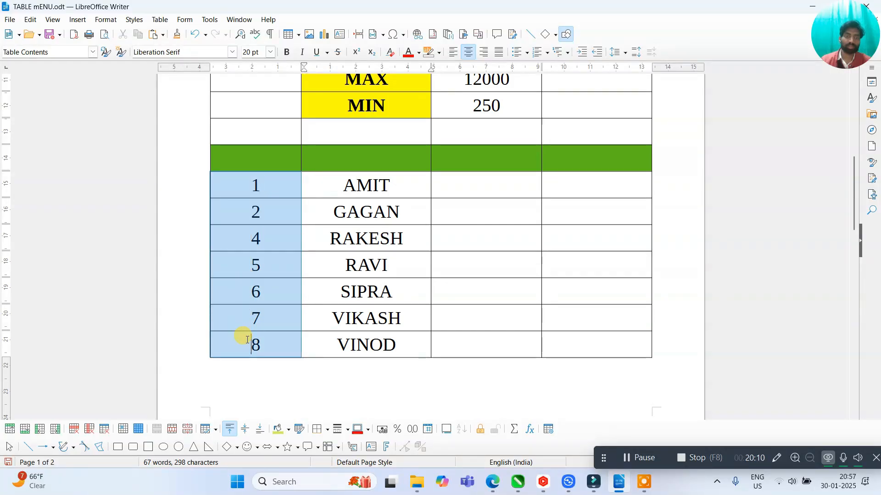
click(341, 203)
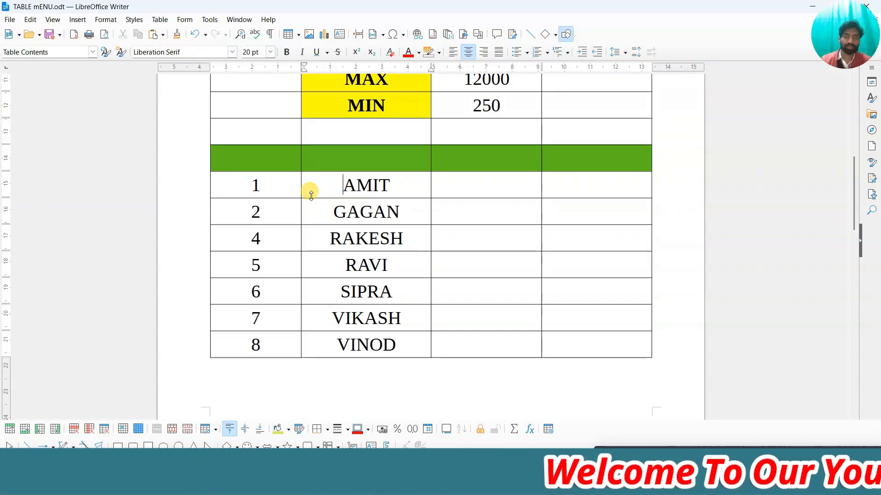
click(354, 185)
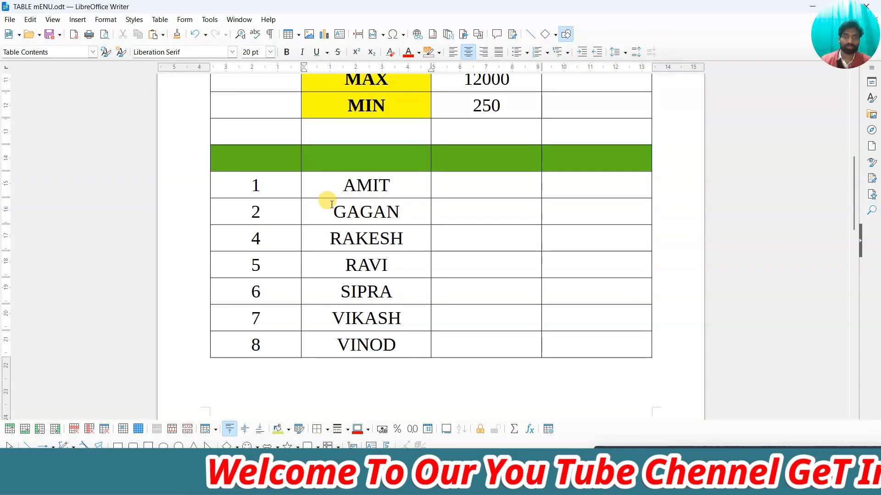
Open the table's properties, try the Left and Right alignments, and set the alignment to Manual.
click(277, 182)
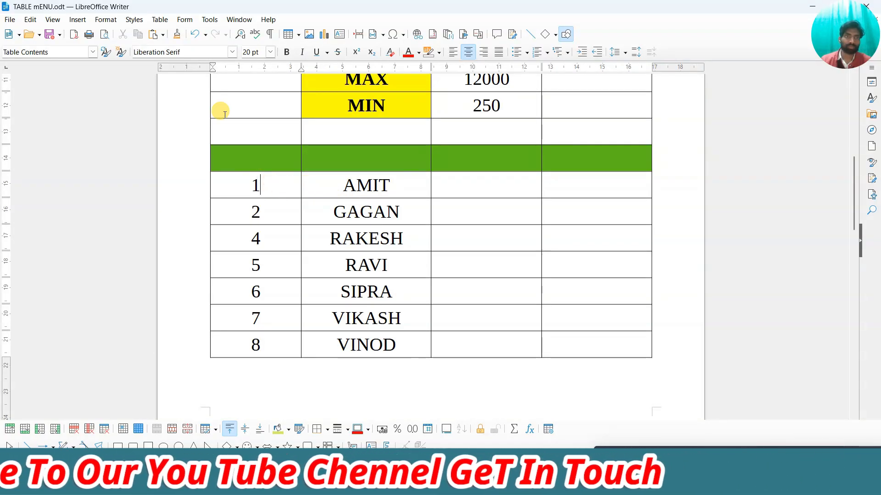
click(160, 19)
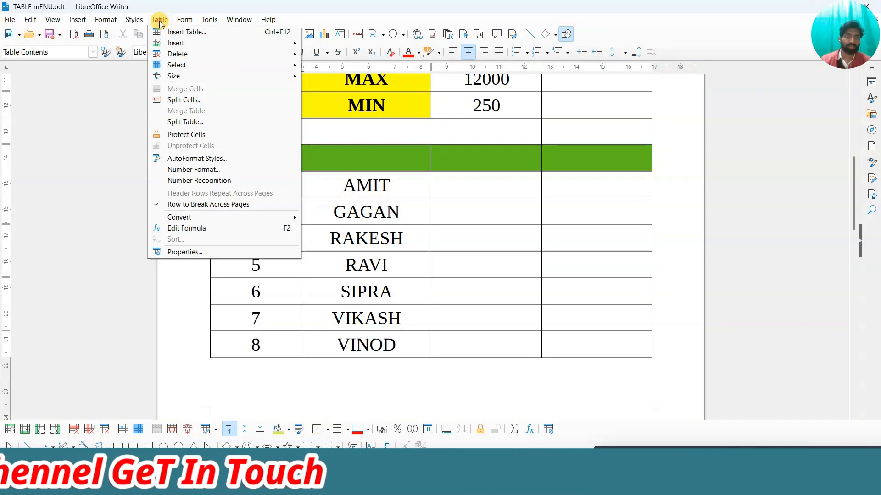
click(192, 252)
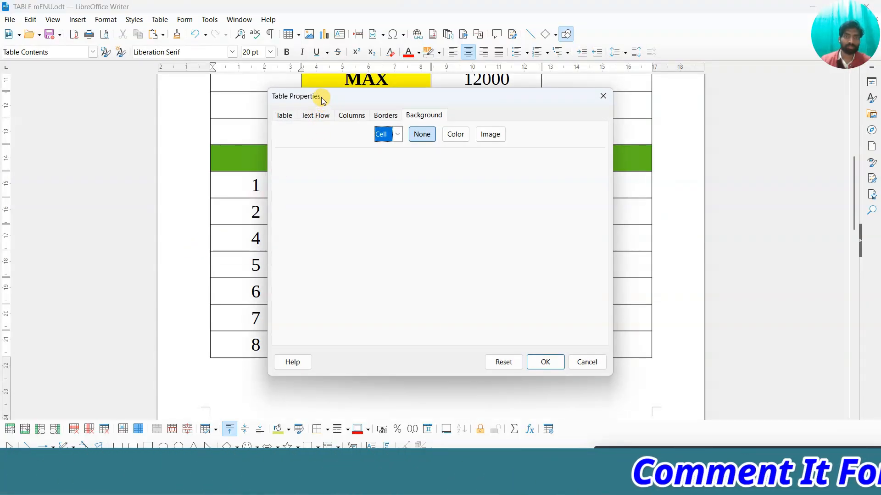
drag(322, 100, 487, 99)
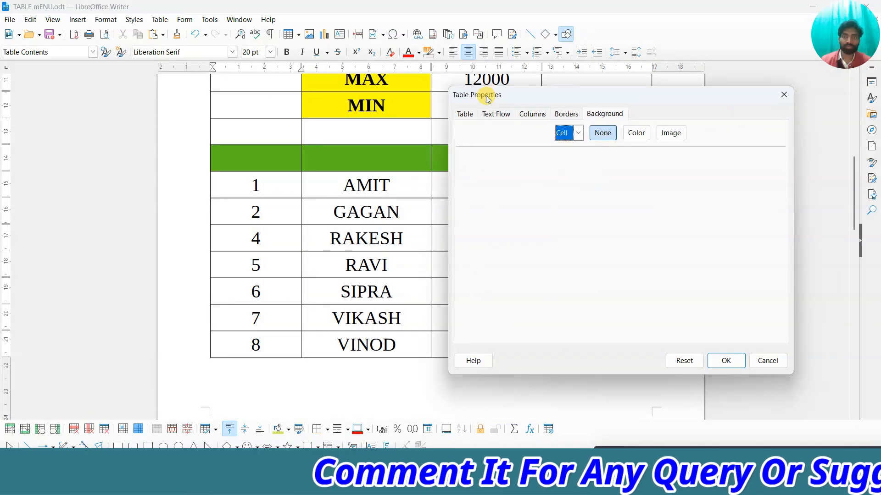
click(464, 114)
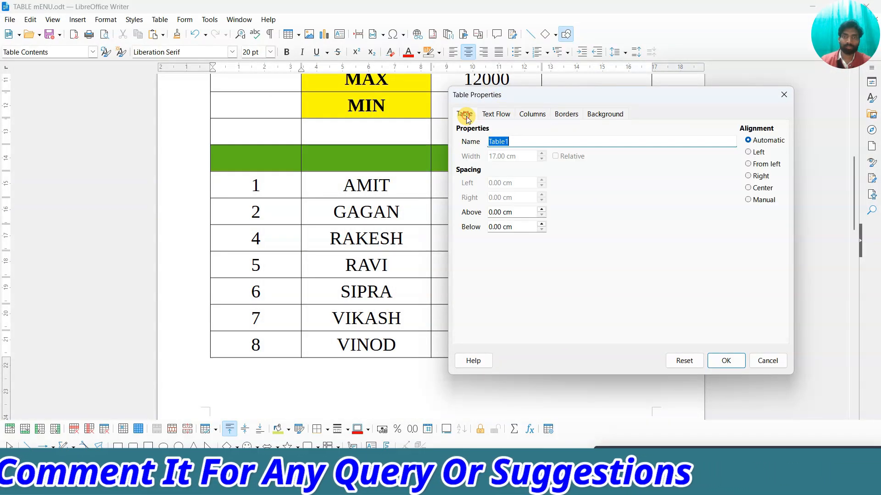
click(509, 142)
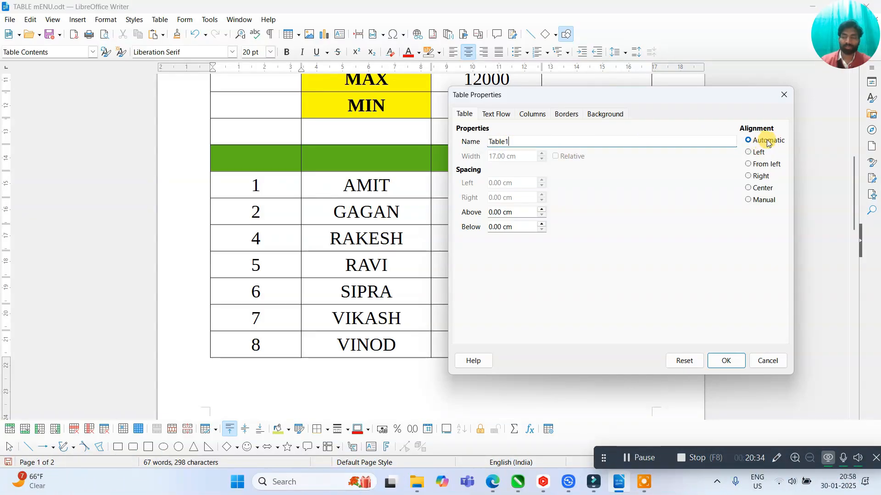
click(757, 155)
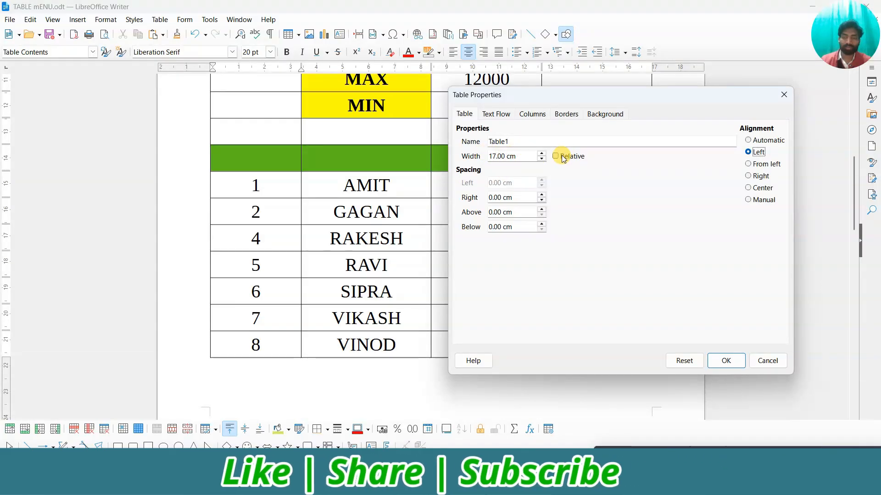
click(754, 168)
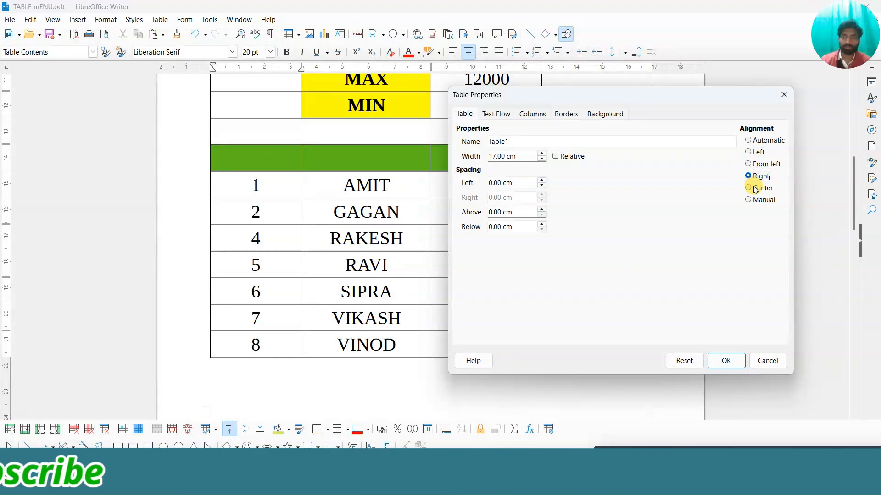
click(756, 202)
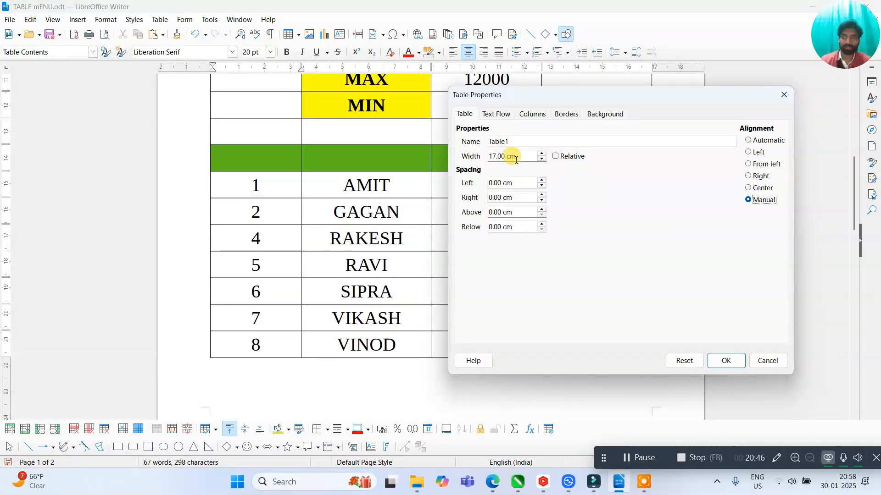
Review the text flow, column, border and background settings in the table's properties.
click(499, 118)
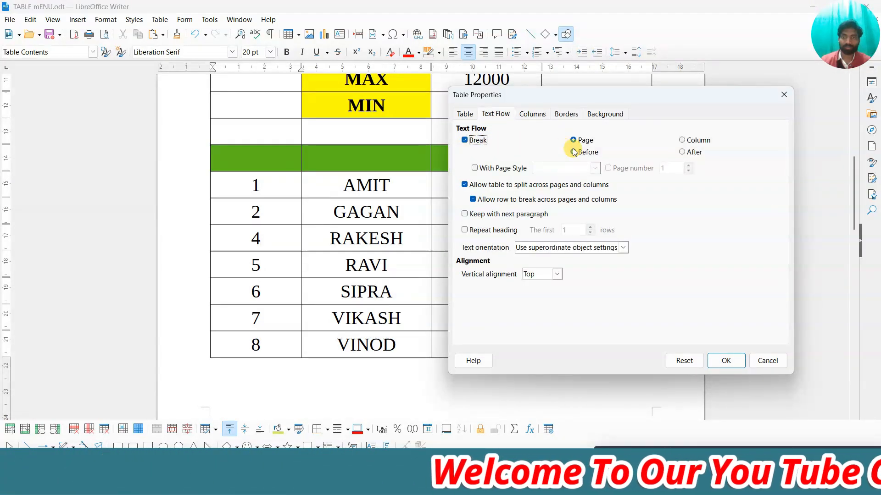
click(464, 113)
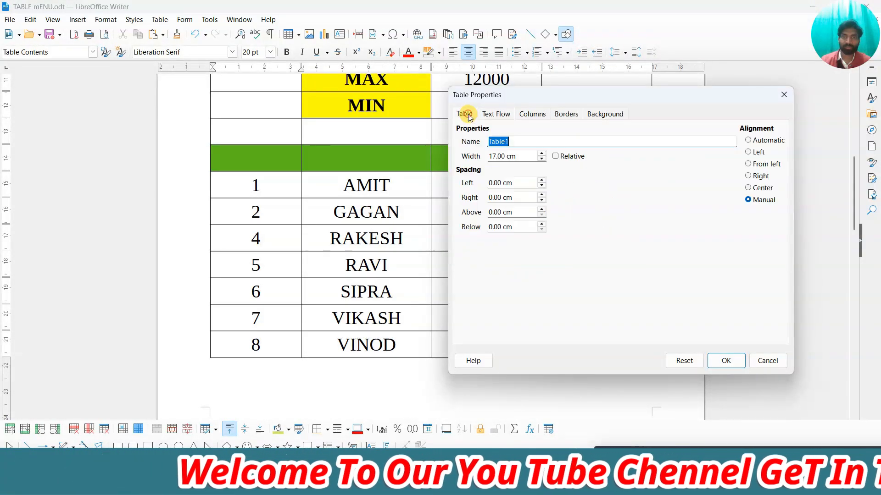
click(533, 117)
click(566, 117)
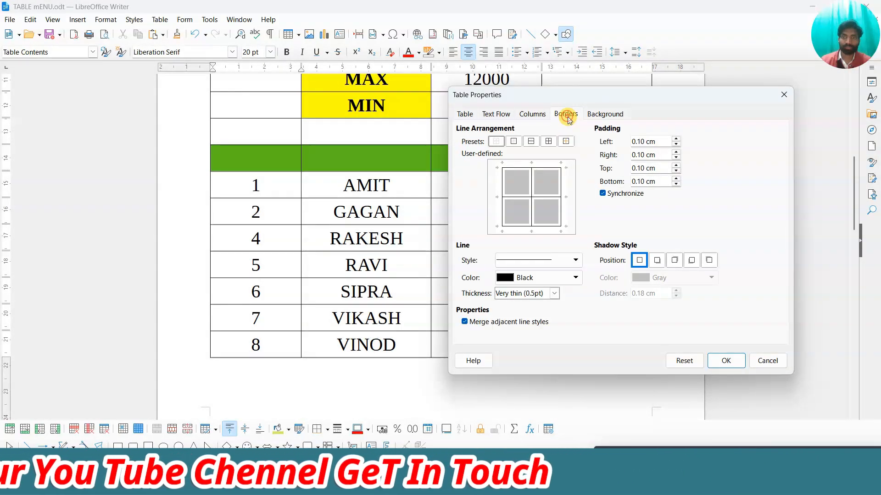
click(603, 116)
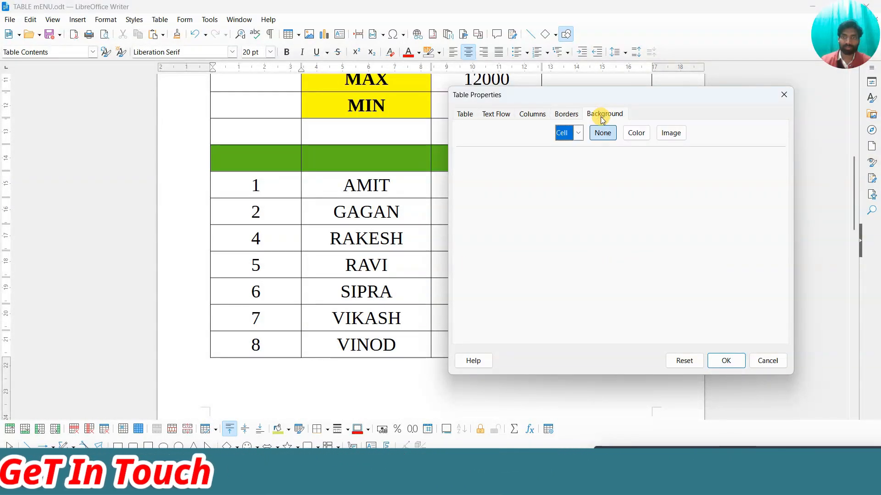
click(567, 117)
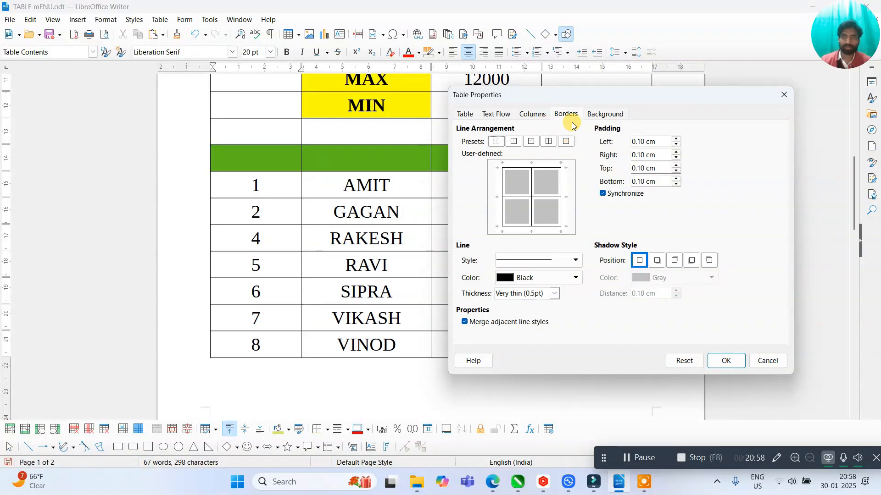
click(599, 117)
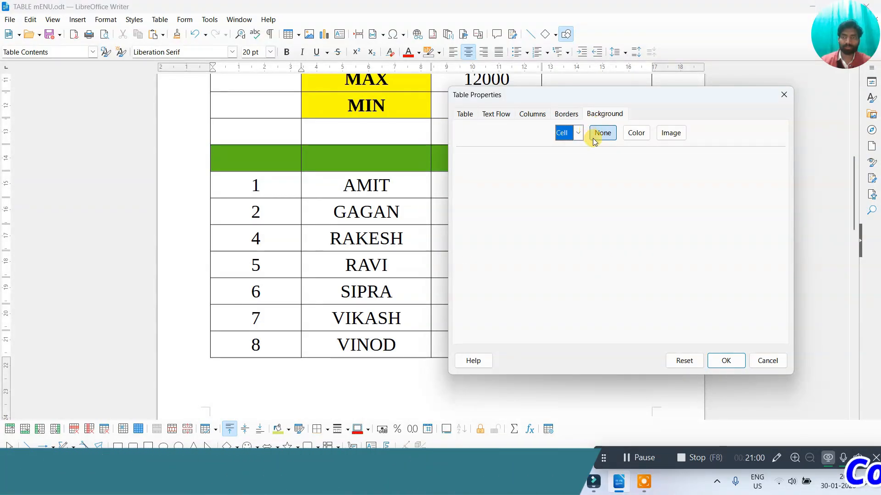
Give all the cells in the numbered name rows below the green row a Light Brick 4 background colour.
click(636, 134)
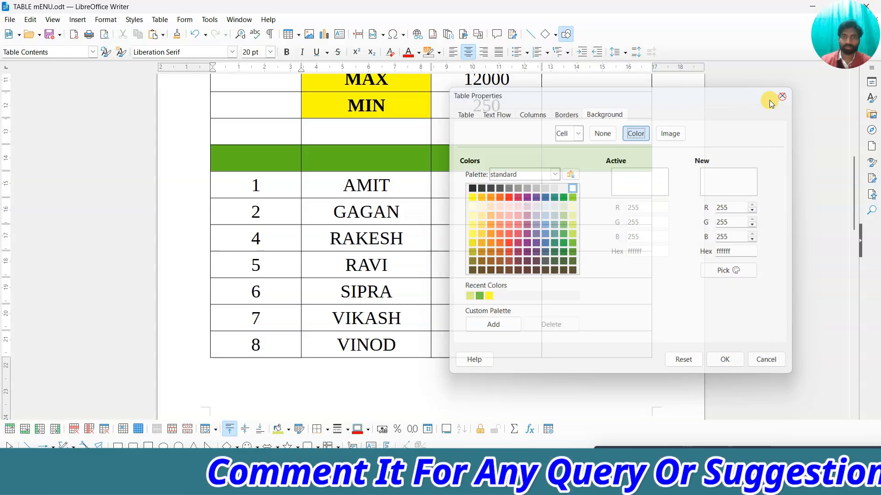
click(784, 94)
drag(251, 184, 566, 344)
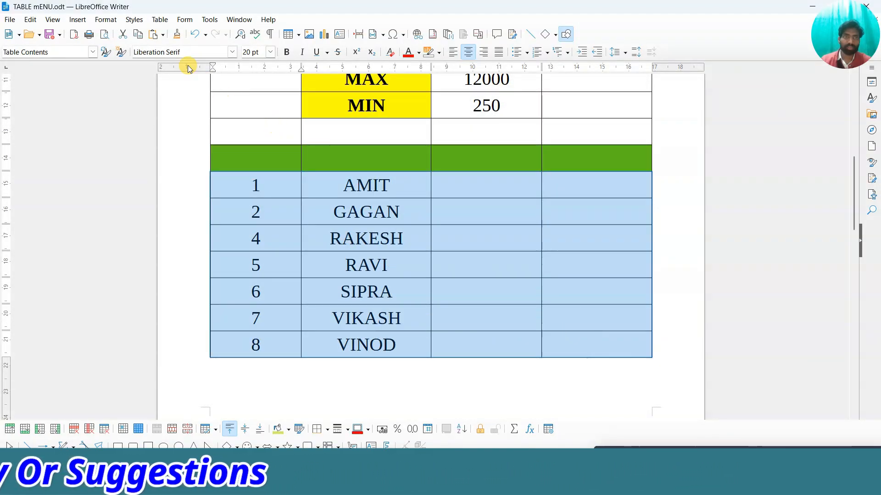
click(159, 20)
click(203, 251)
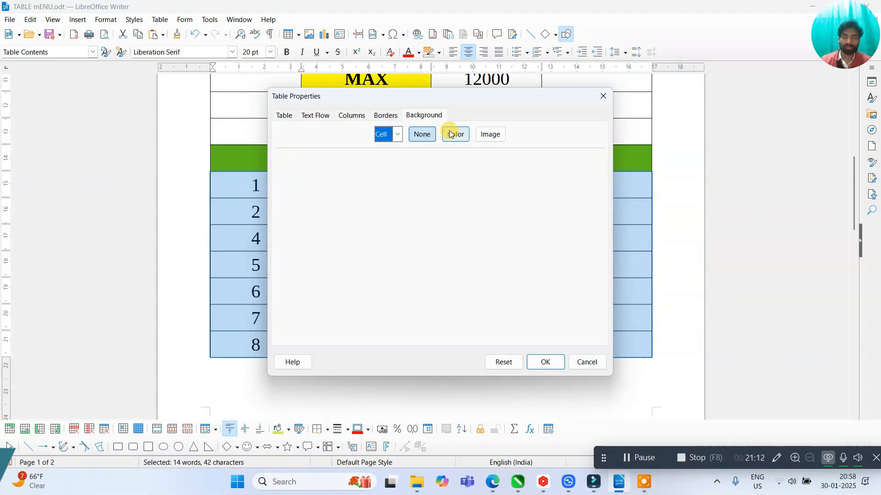
click(451, 134)
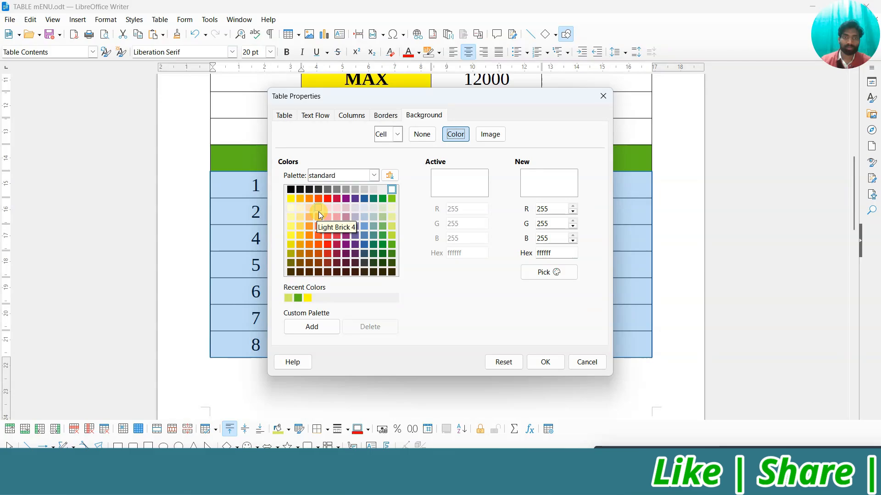
click(545, 362)
click(365, 229)
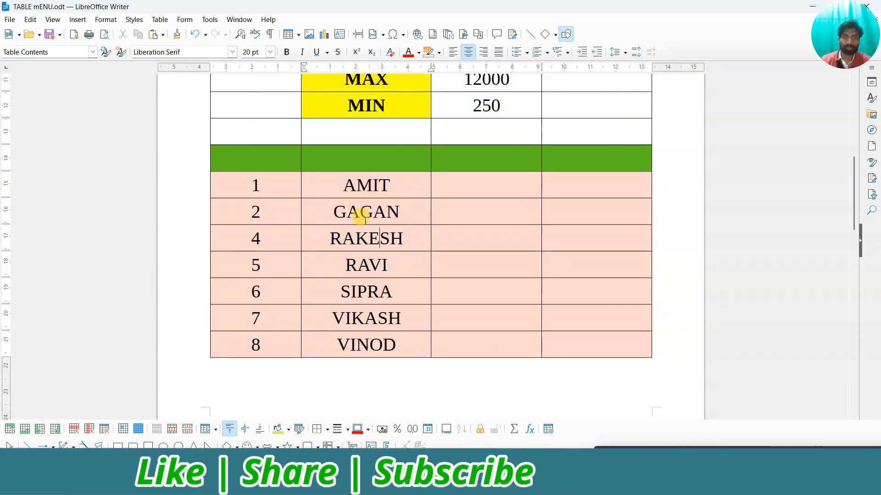
click(473, 282)
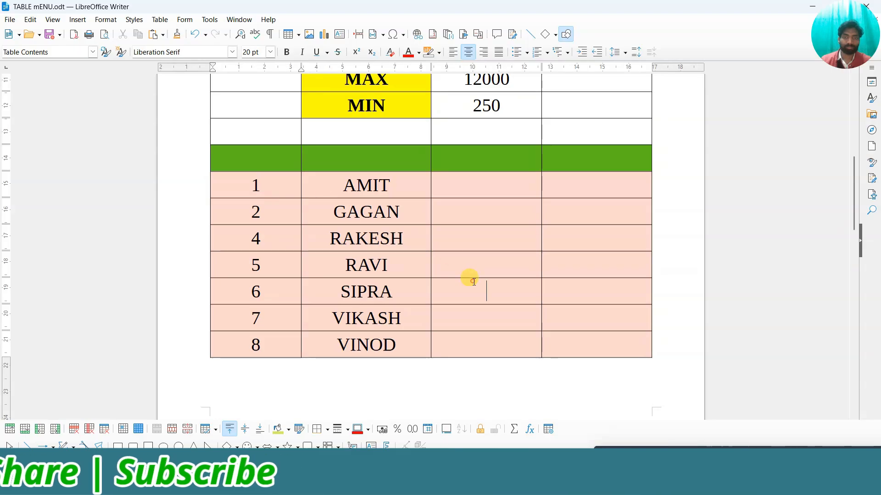
Review the background, general table and text flow settings in the table's properties, leaving them without changes.
click(160, 19)
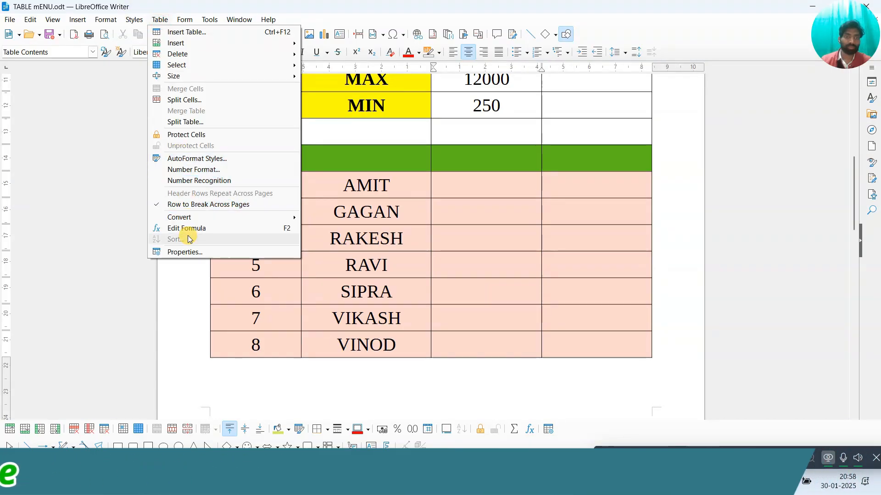
click(184, 252)
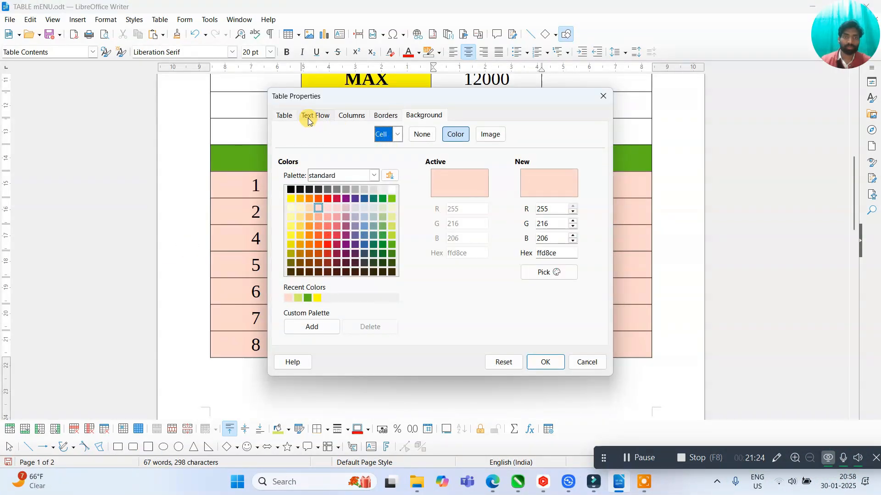
click(285, 116)
click(313, 116)
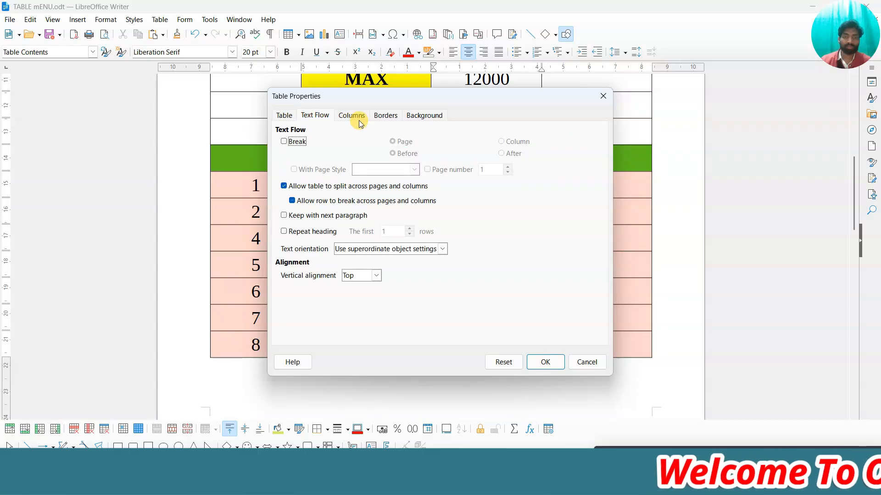
click(602, 98)
scroll(349, 188, up, 3)
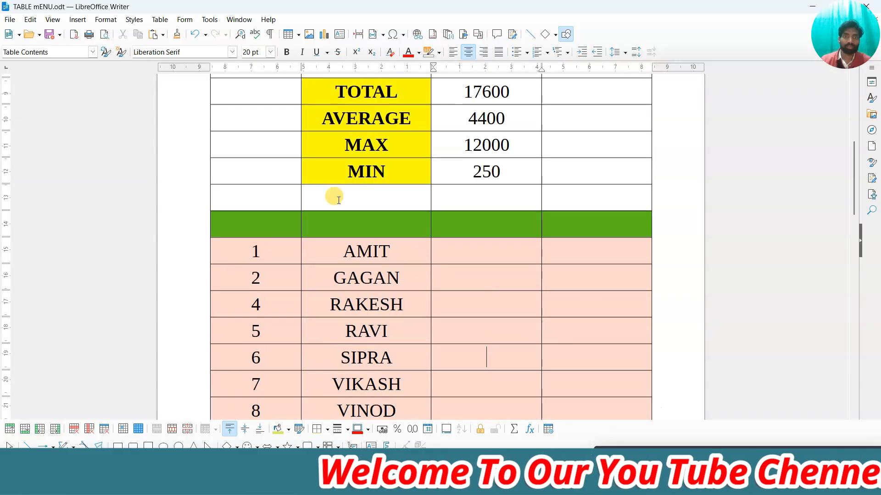
click(262, 251)
click(159, 19)
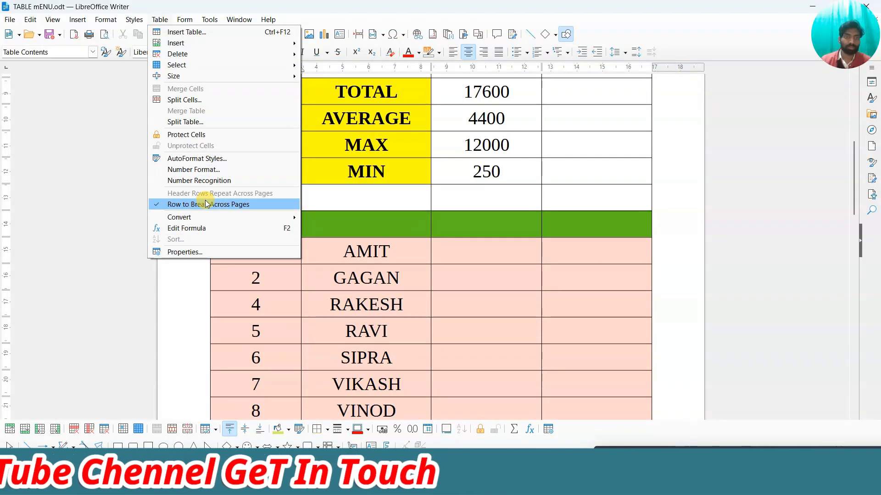
click(321, 250)
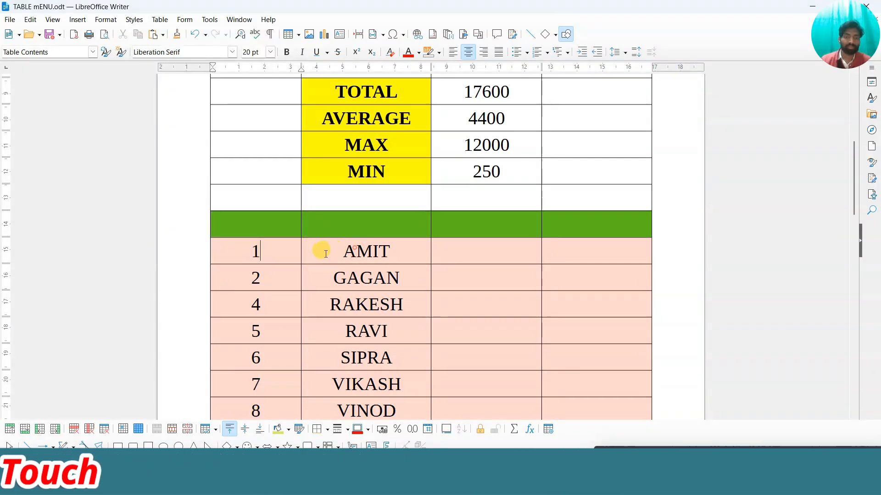
scroll(320, 250, down, 1)
click(314, 246)
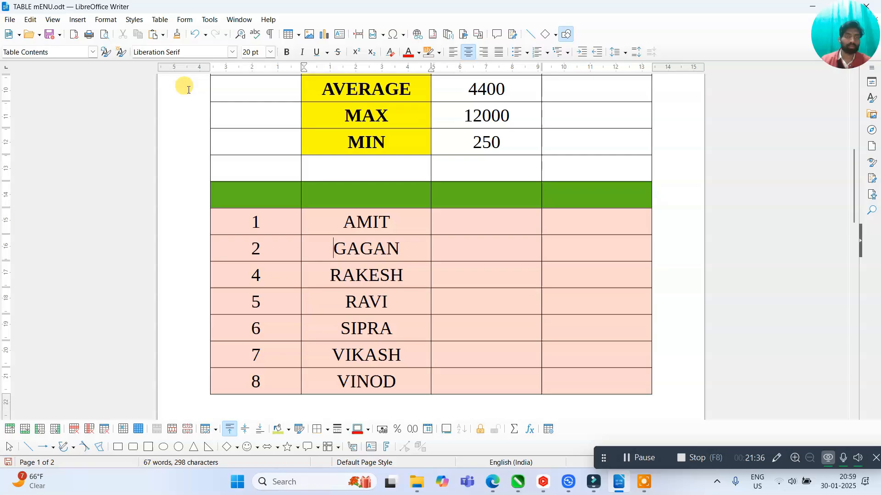
click(185, 20)
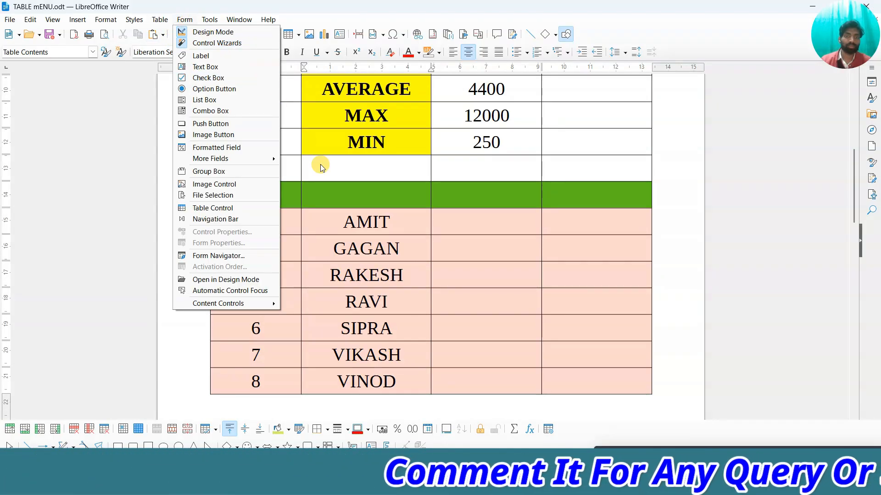
click(364, 222)
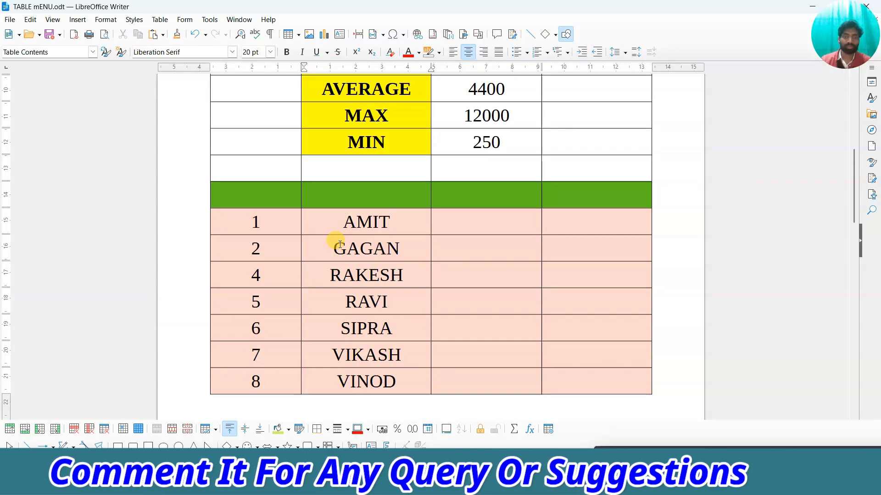